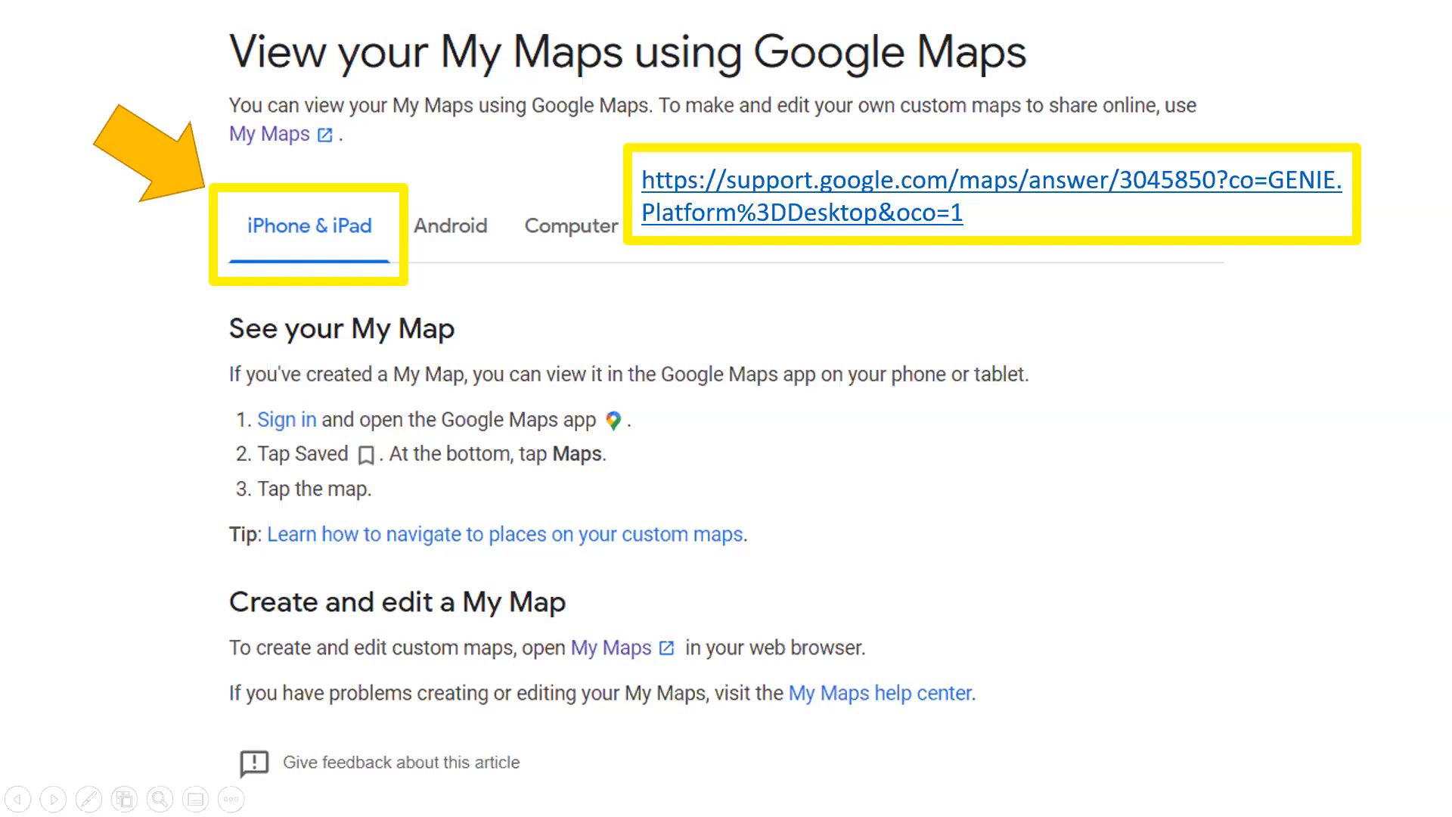
Step: Advance the slideshow to the Android instructions slide for viewing My Maps
key(Right)
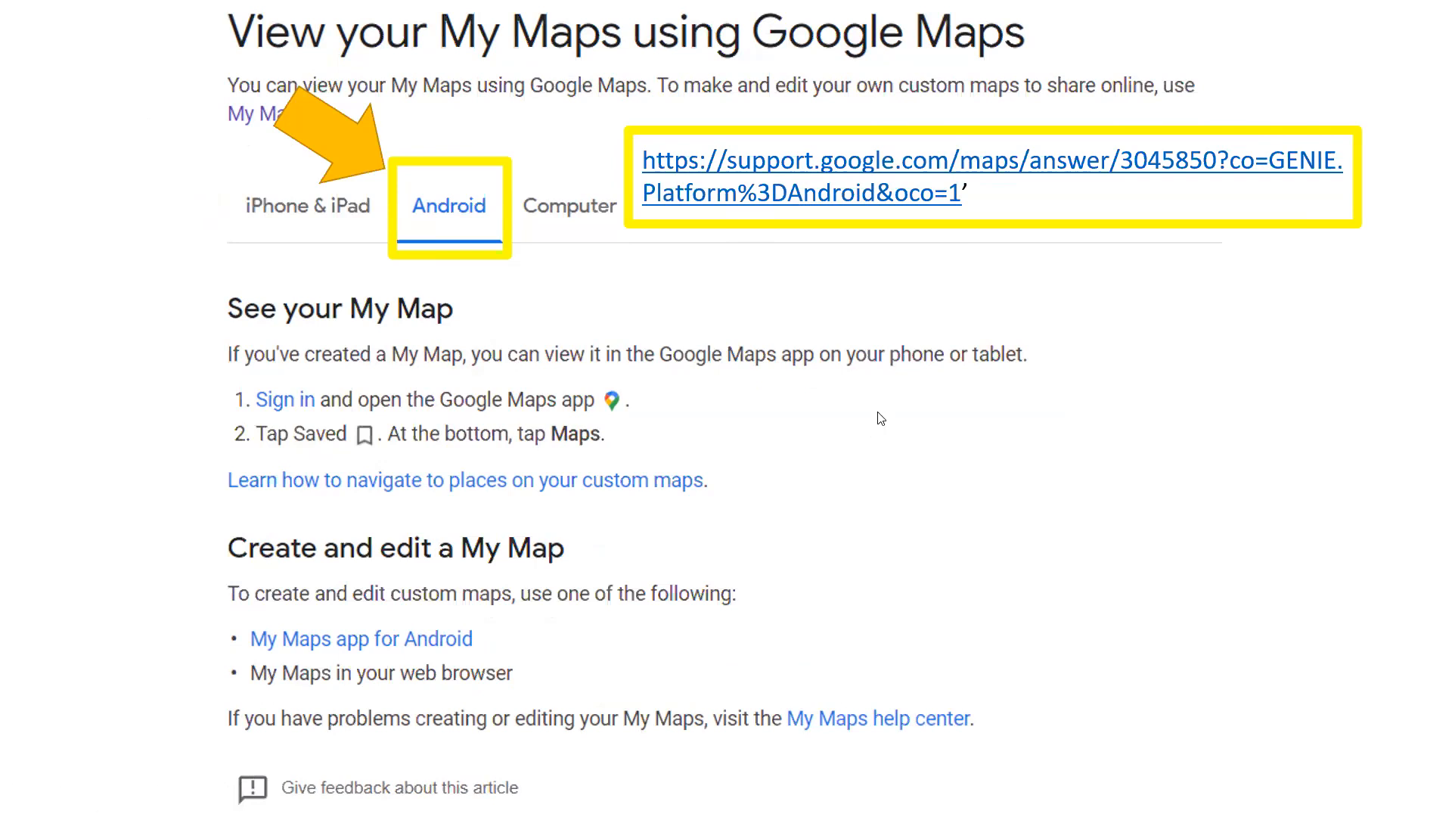
Step: Advance the slideshow to the Computer instructions slide
click(864, 472)
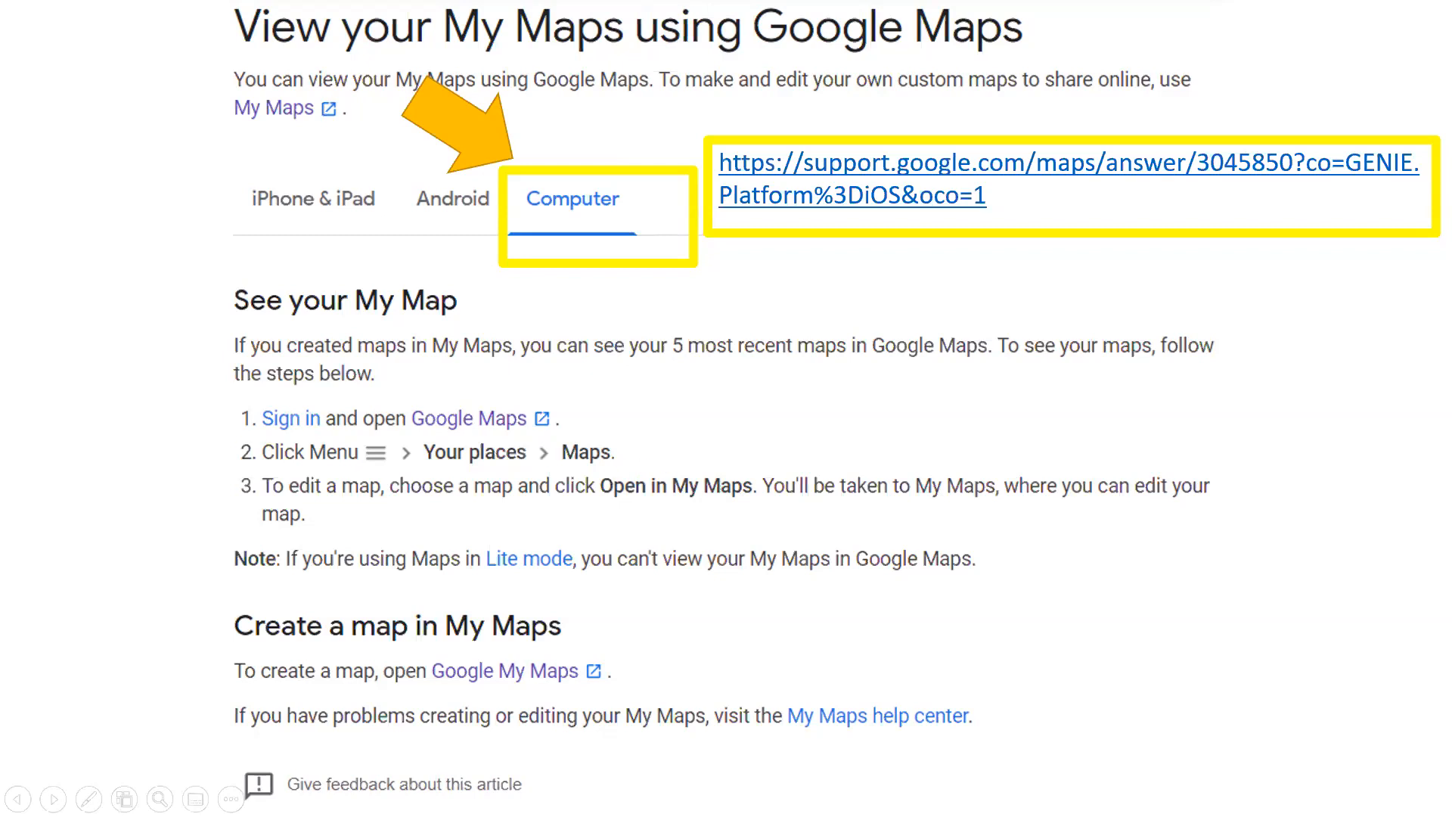
Step: Move past the Computer slide to finish the help-article slides
key(Right)
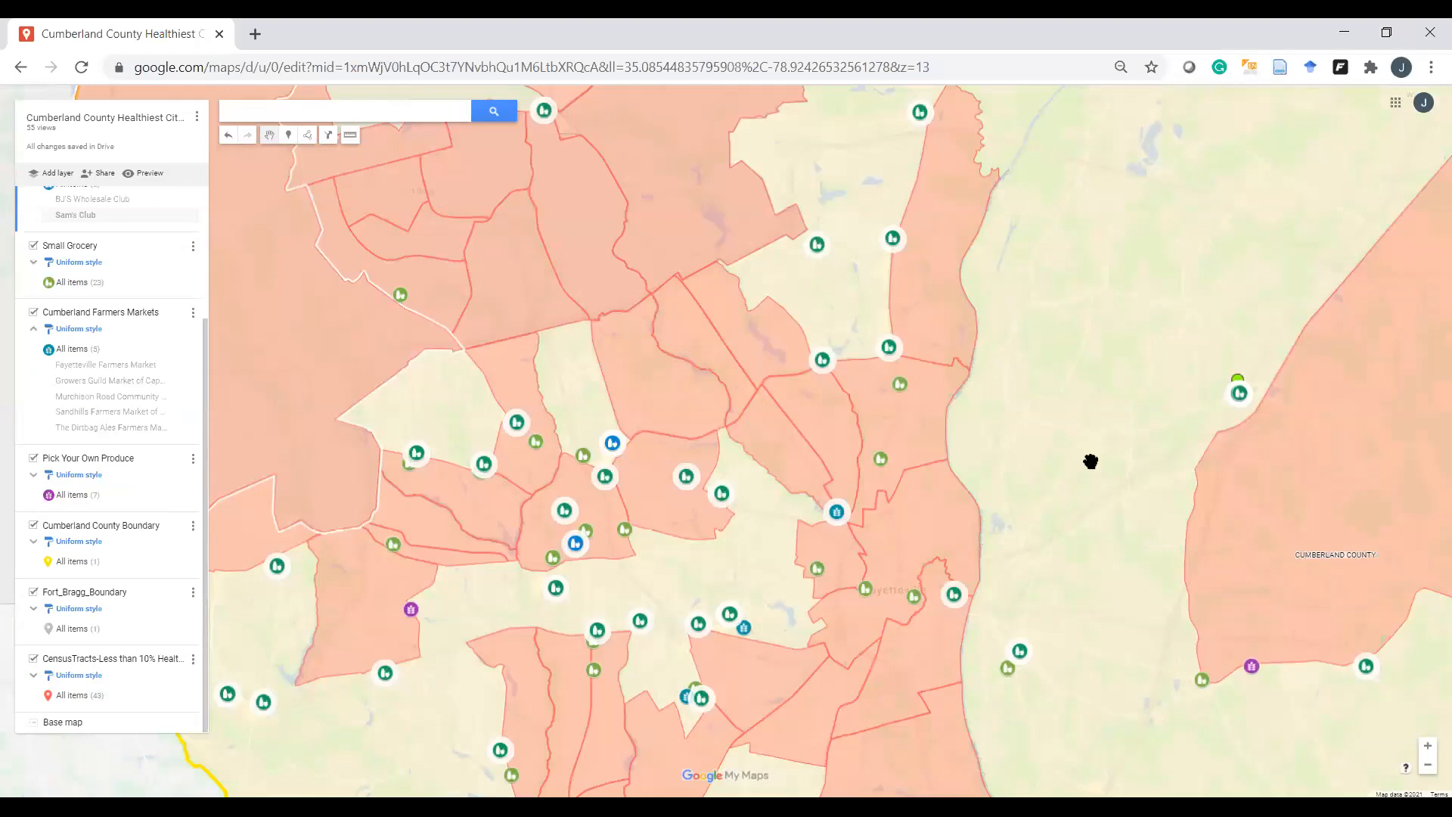
Step: Zoom and pan around the Cumberland County map to survey the store and census-tract layers
scroll(1102, 463, down, 2)
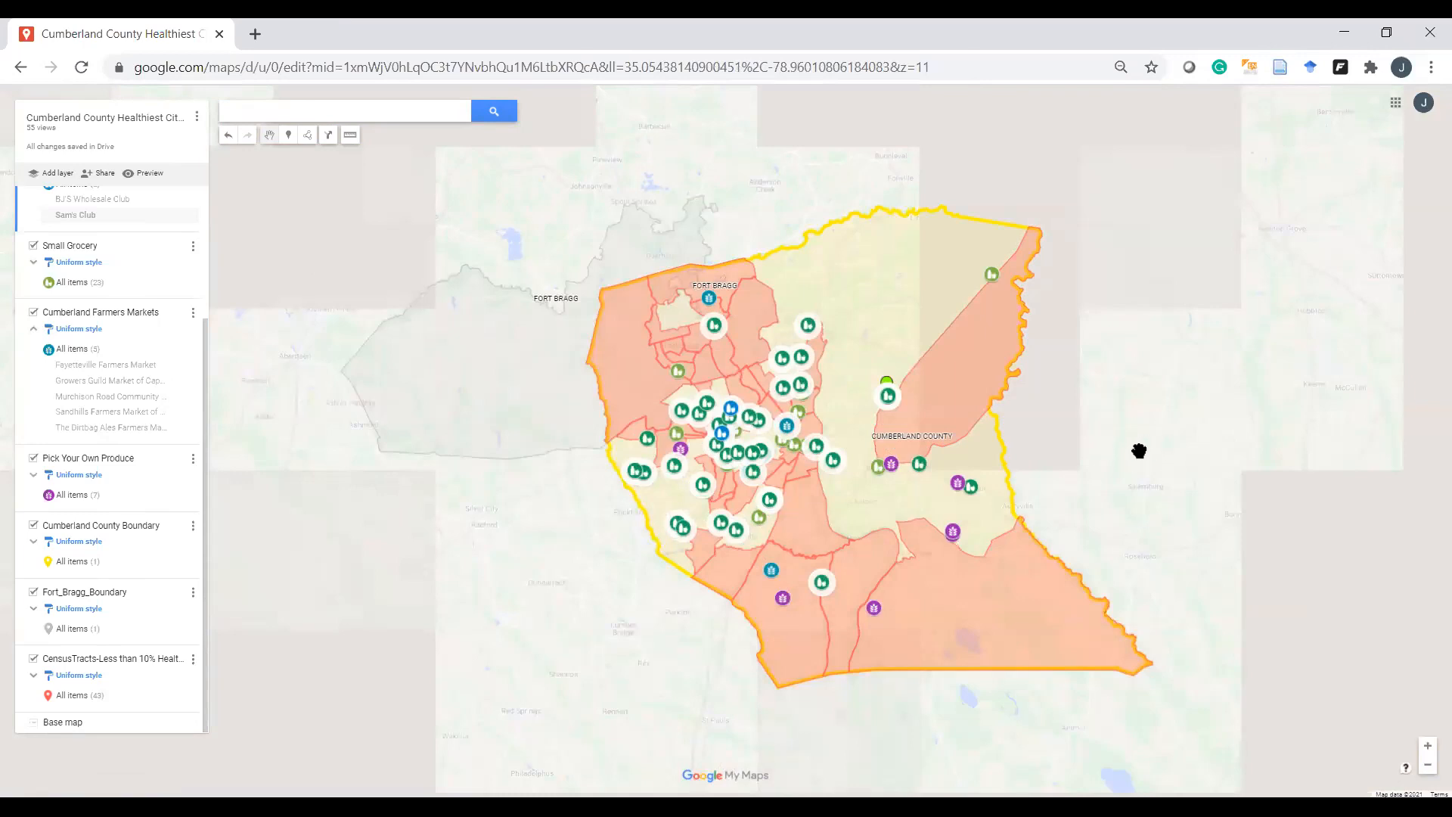
drag(1026, 387, 1006, 387)
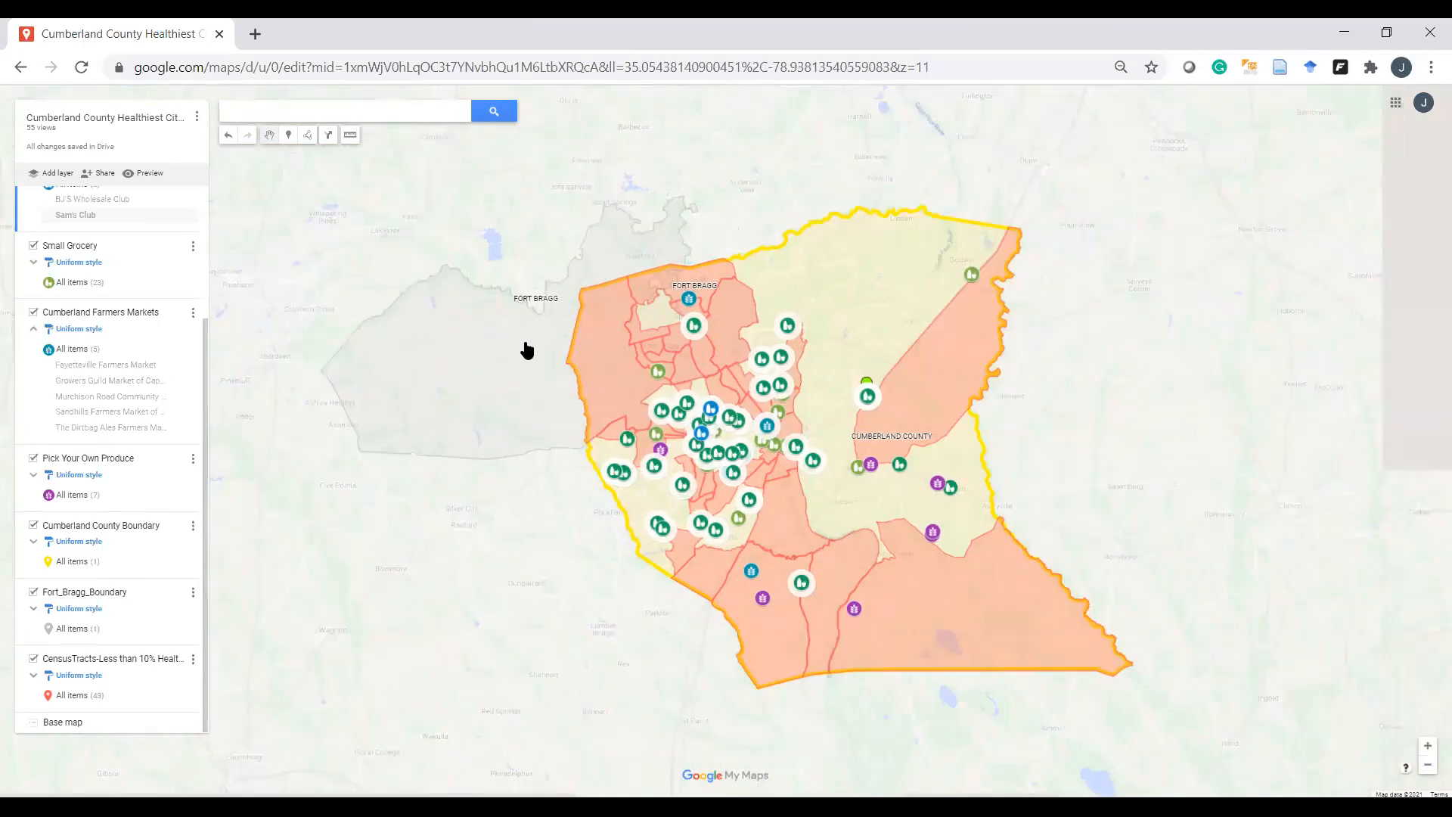
scroll(787, 357, up, 1)
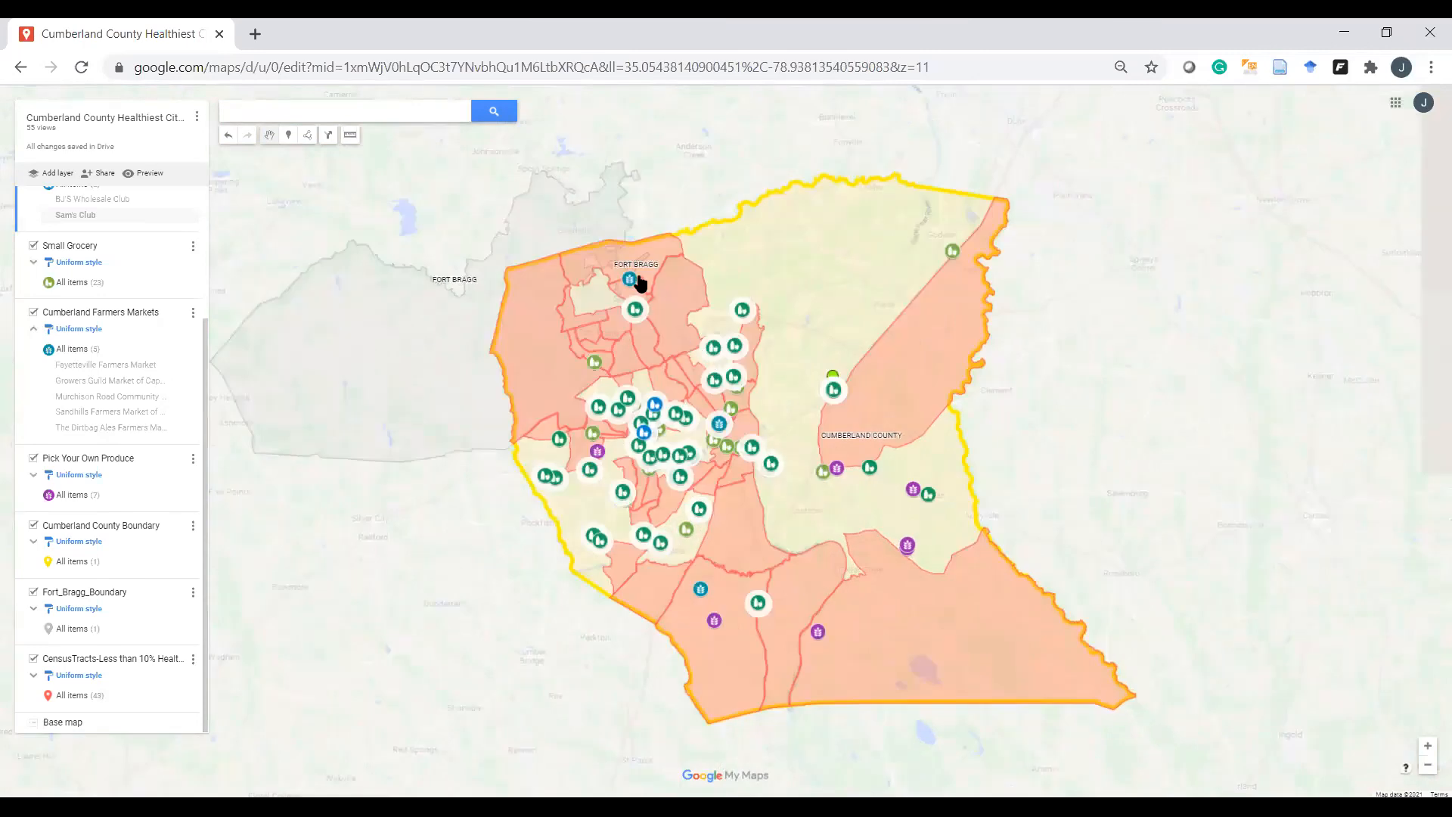
scroll(639, 280, down, 1)
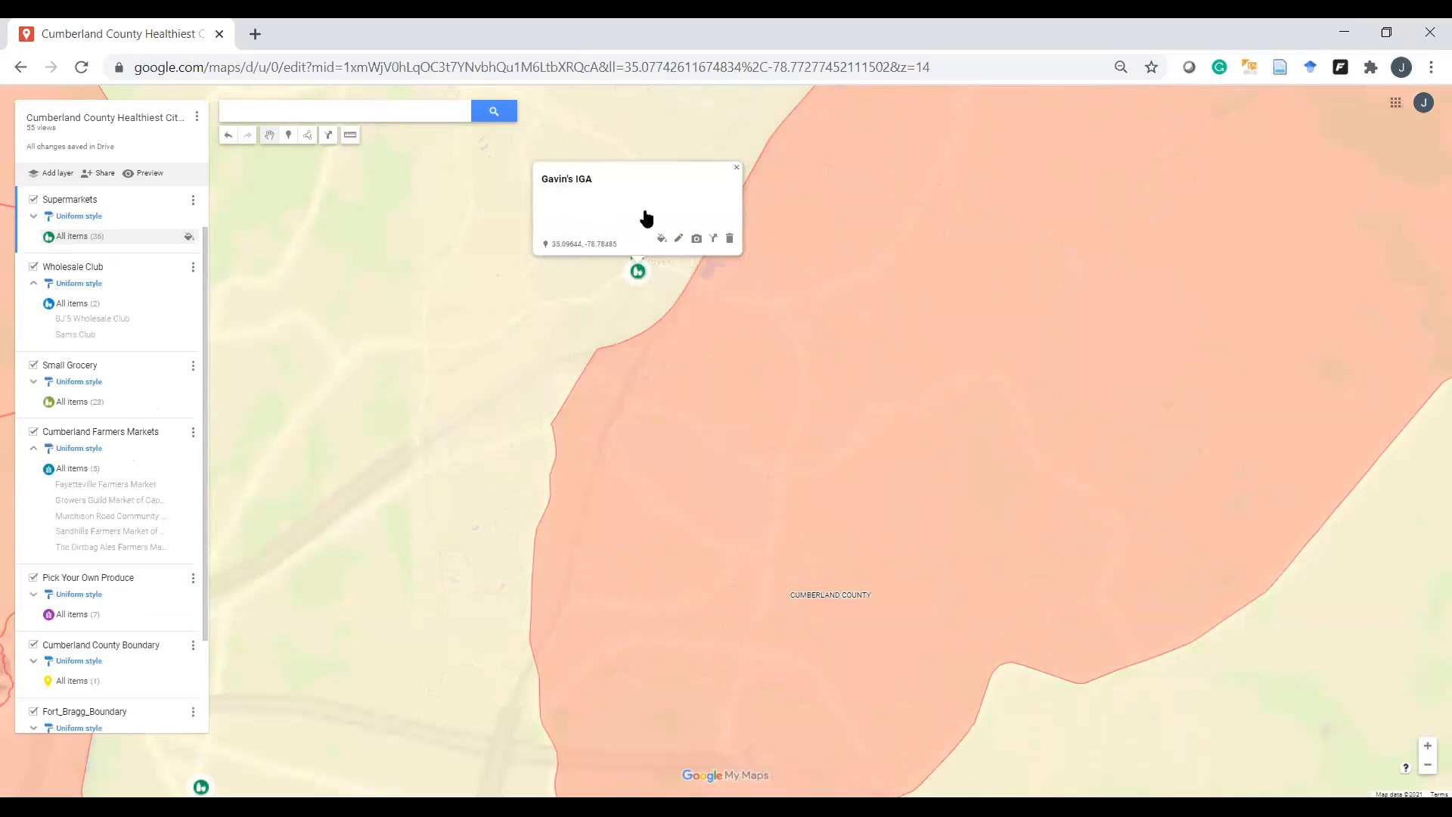
click(680, 240)
click(596, 212)
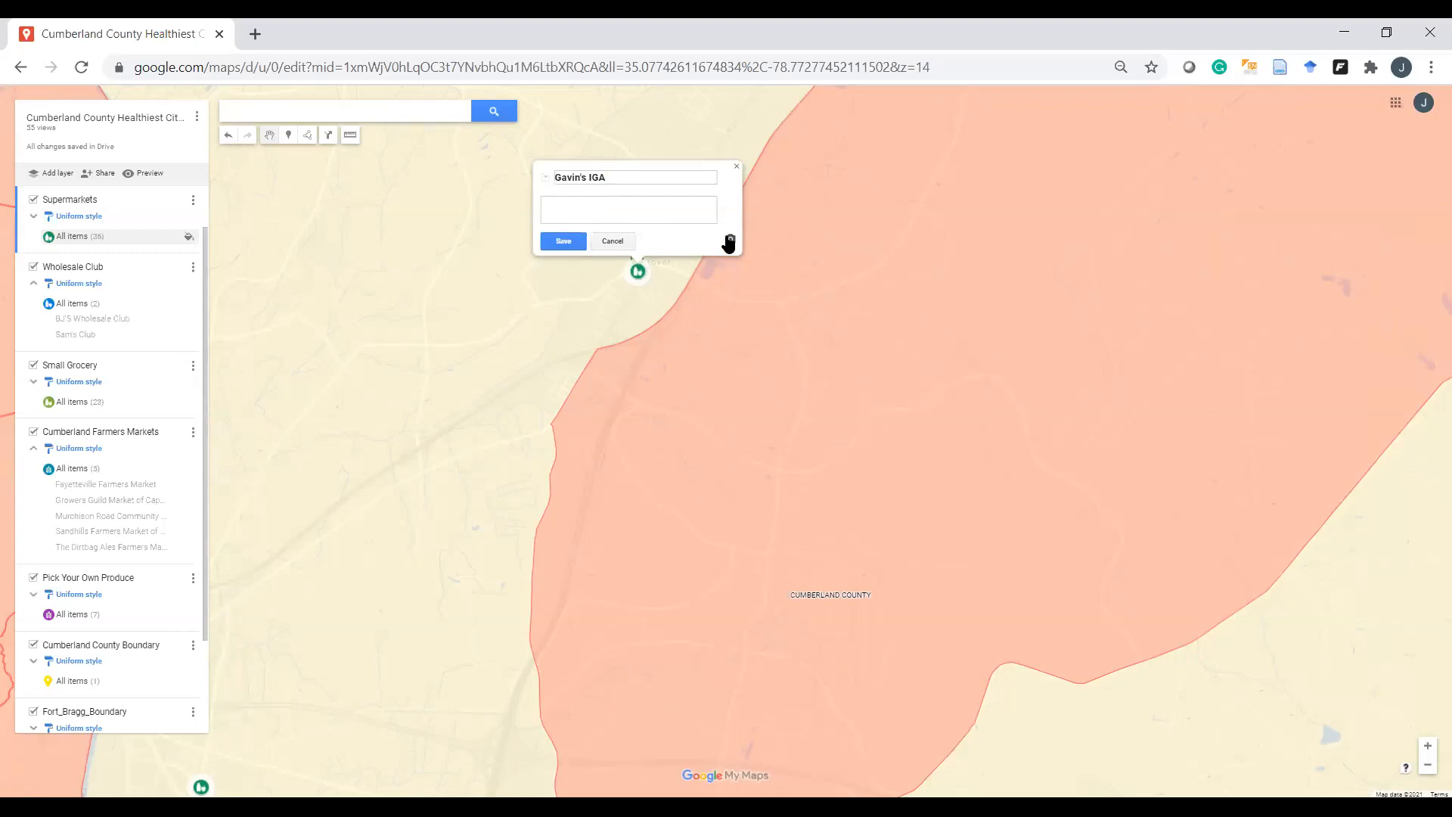
click(578, 242)
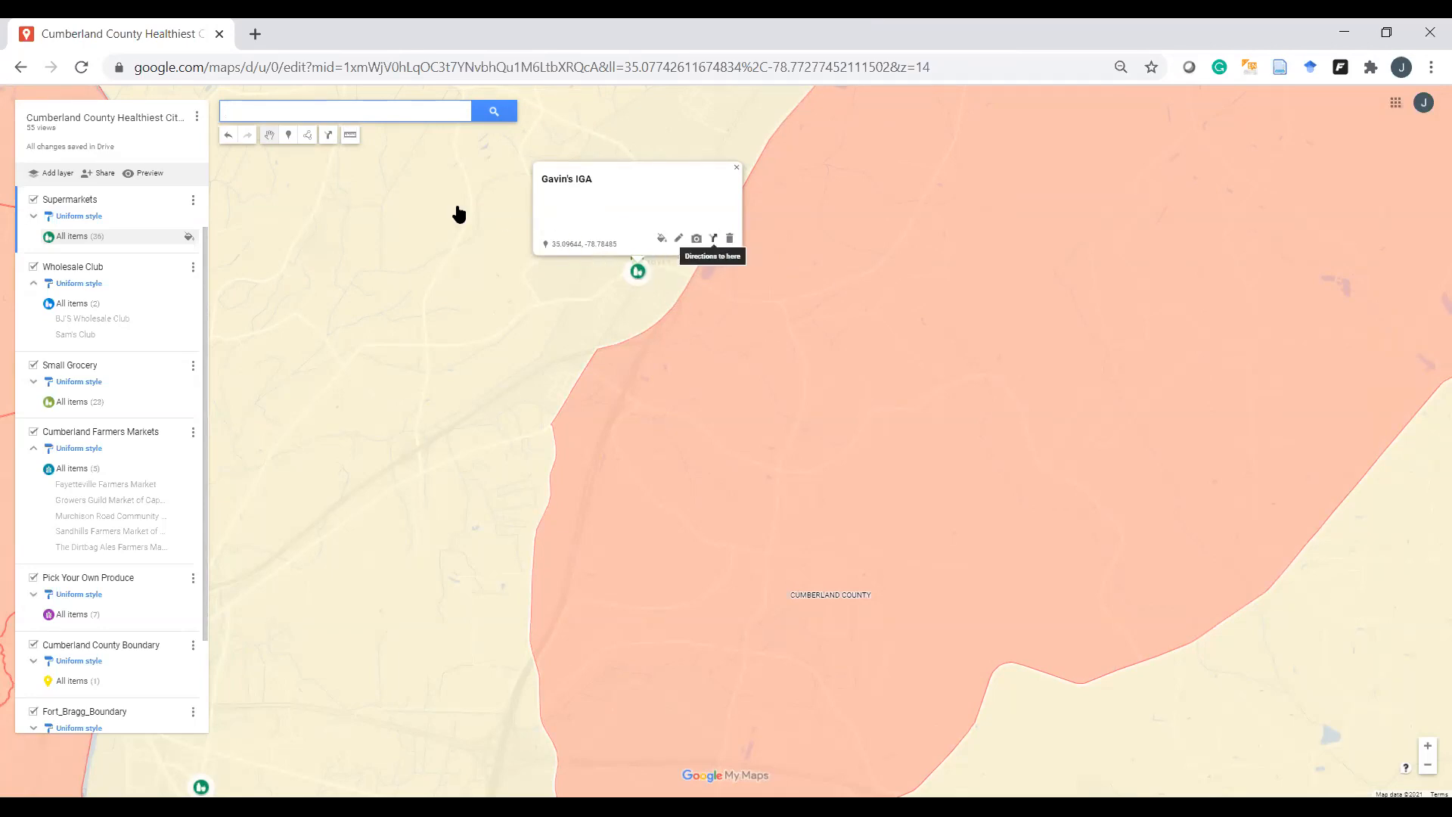
Step: Search the map for 'Gavin' and close the Gavin's IGA details popup
click(328, 112)
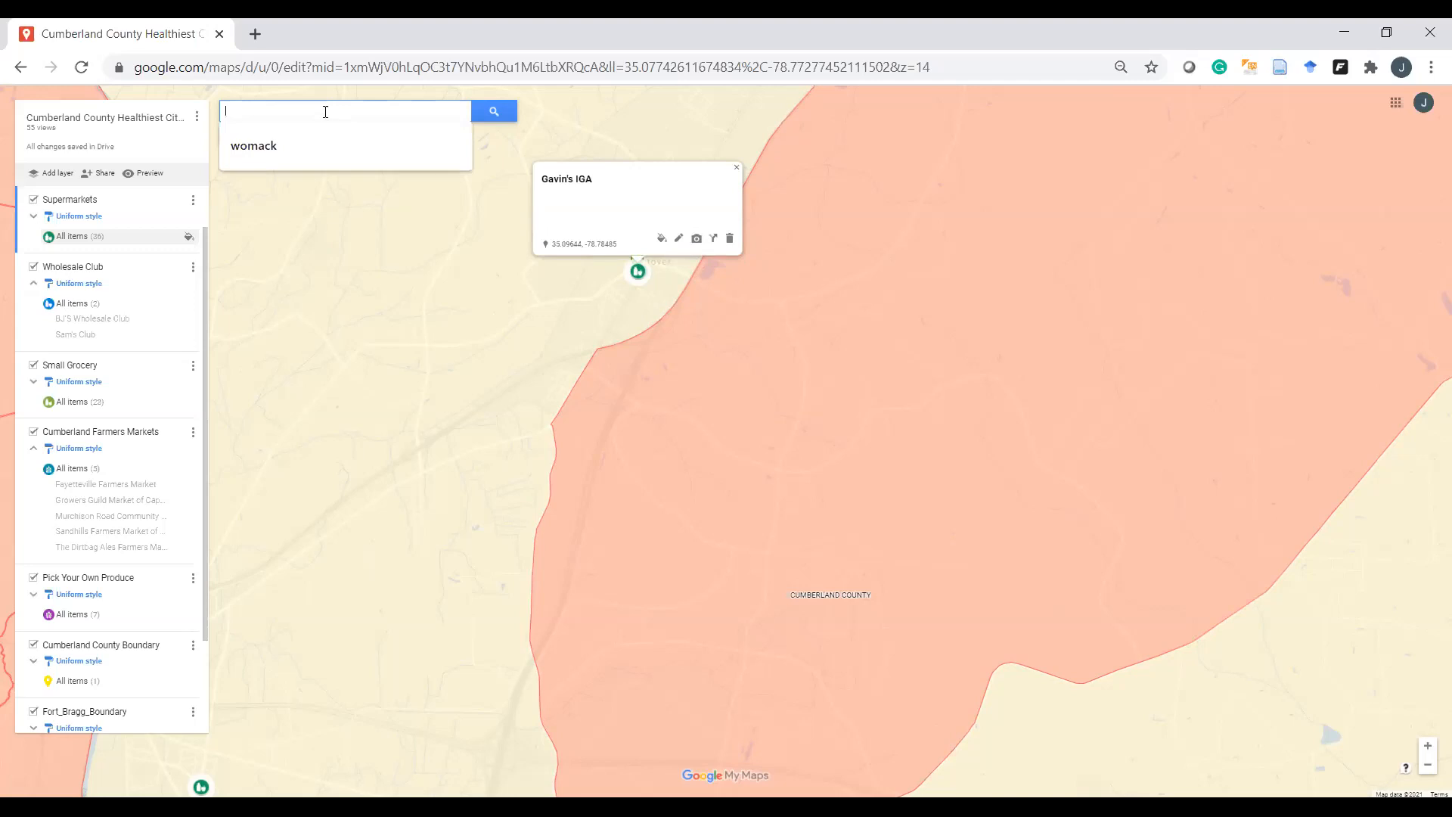
key(Down)
key(Up)
text(ga)
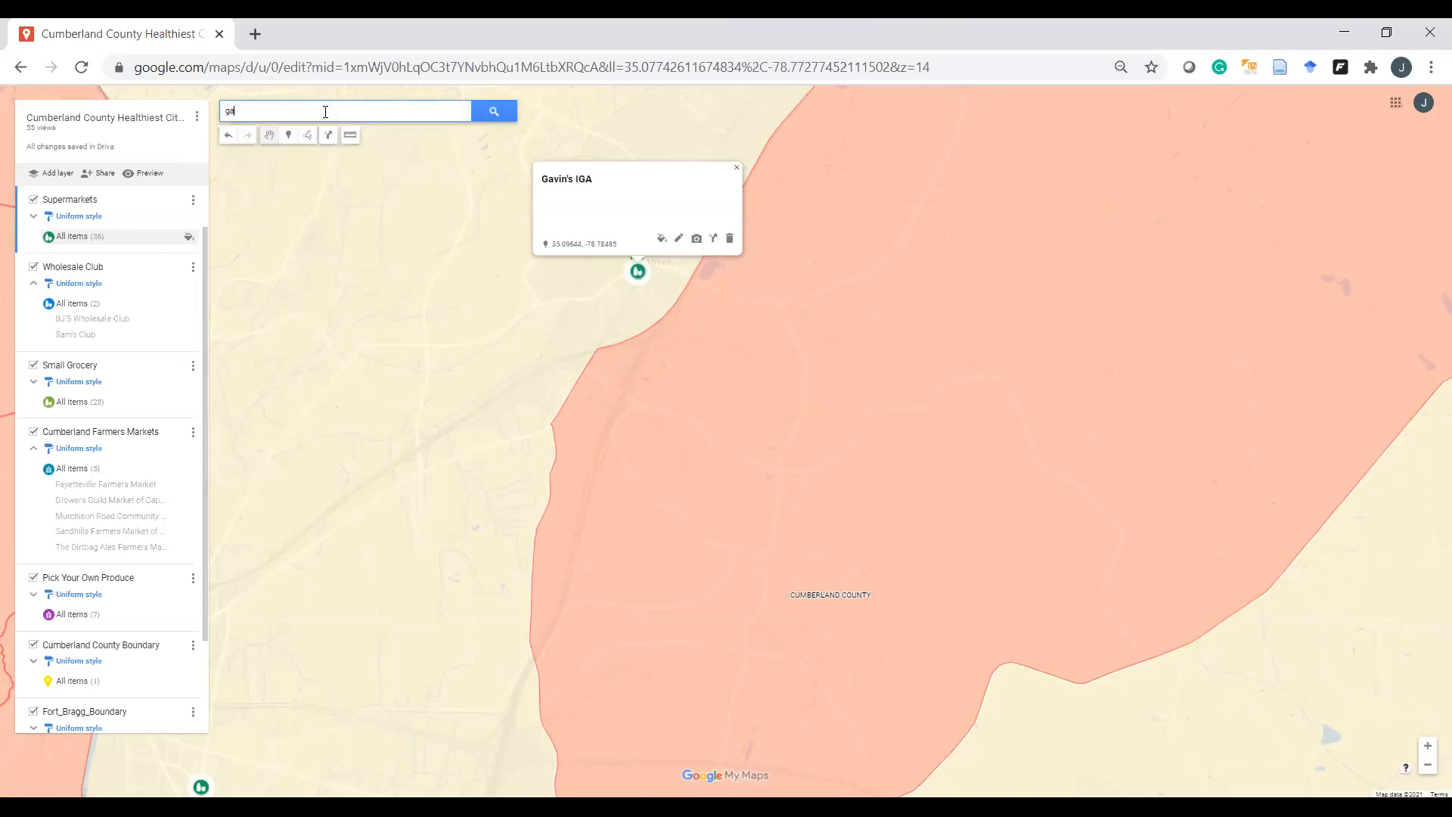
text(vin)
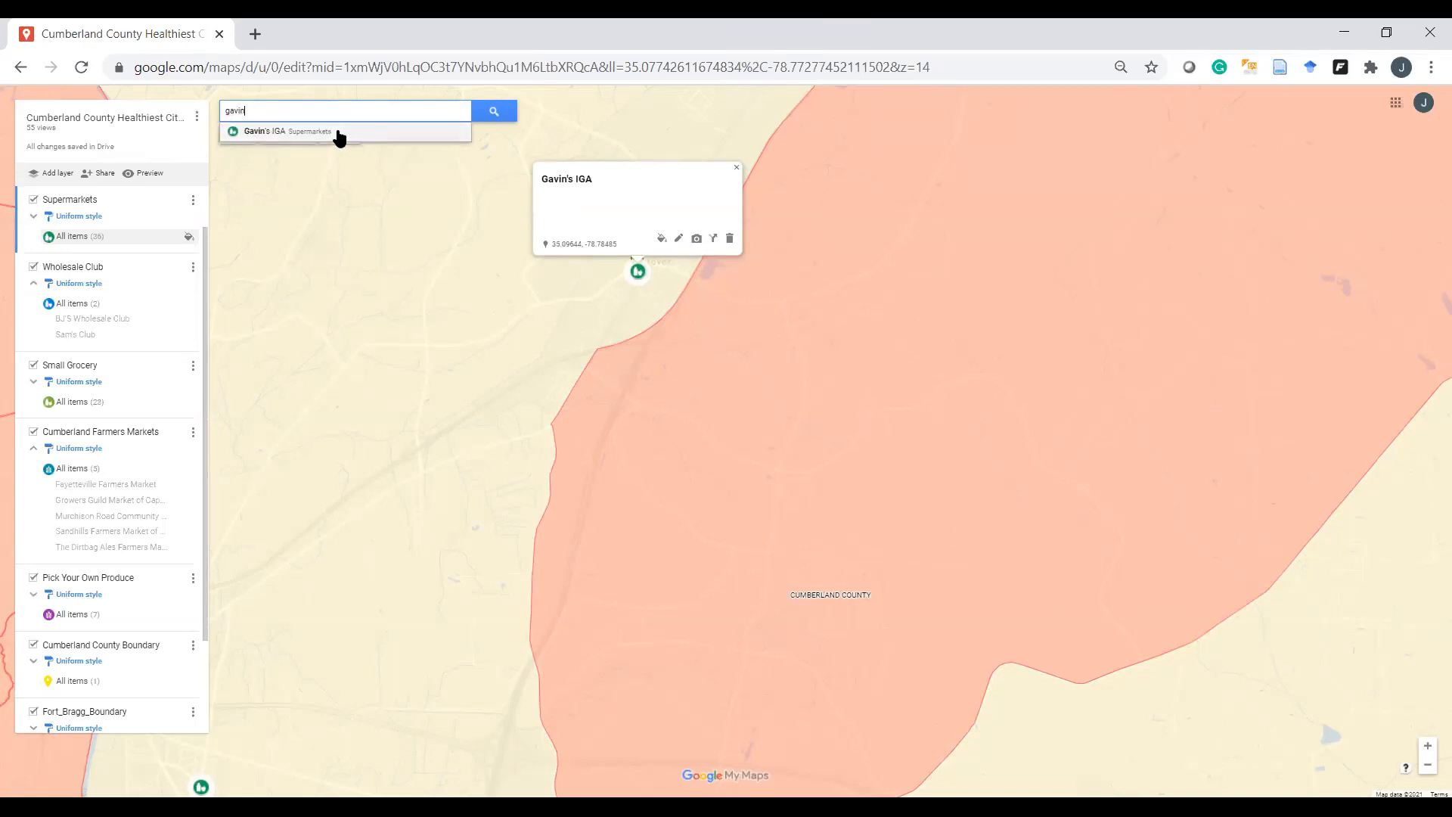
key(BackSpace)
key(BackSpace)
key(BackSpace)
key(BackSpace)
key(BackSpace)
text(Gavin)
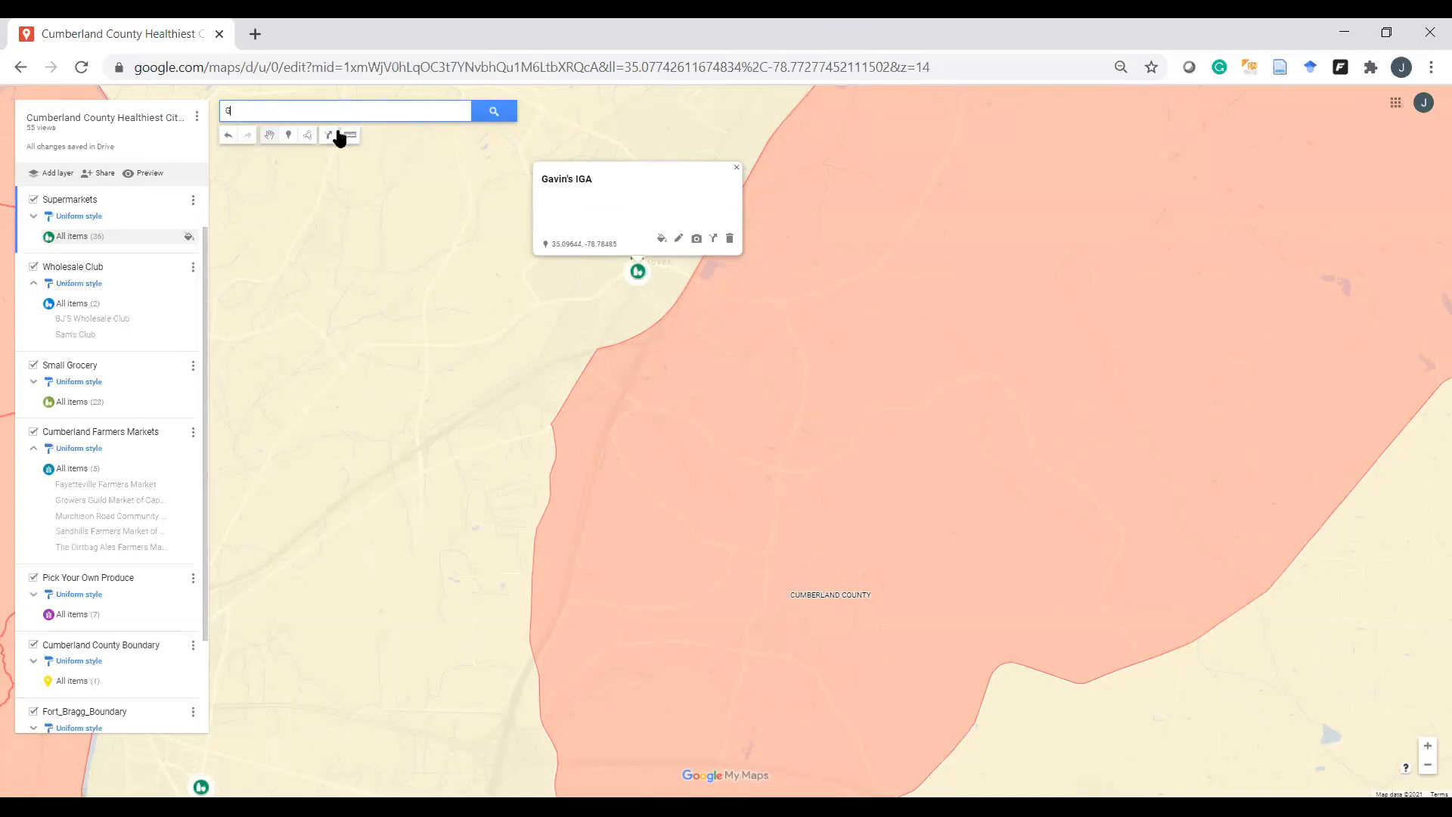
key(Return)
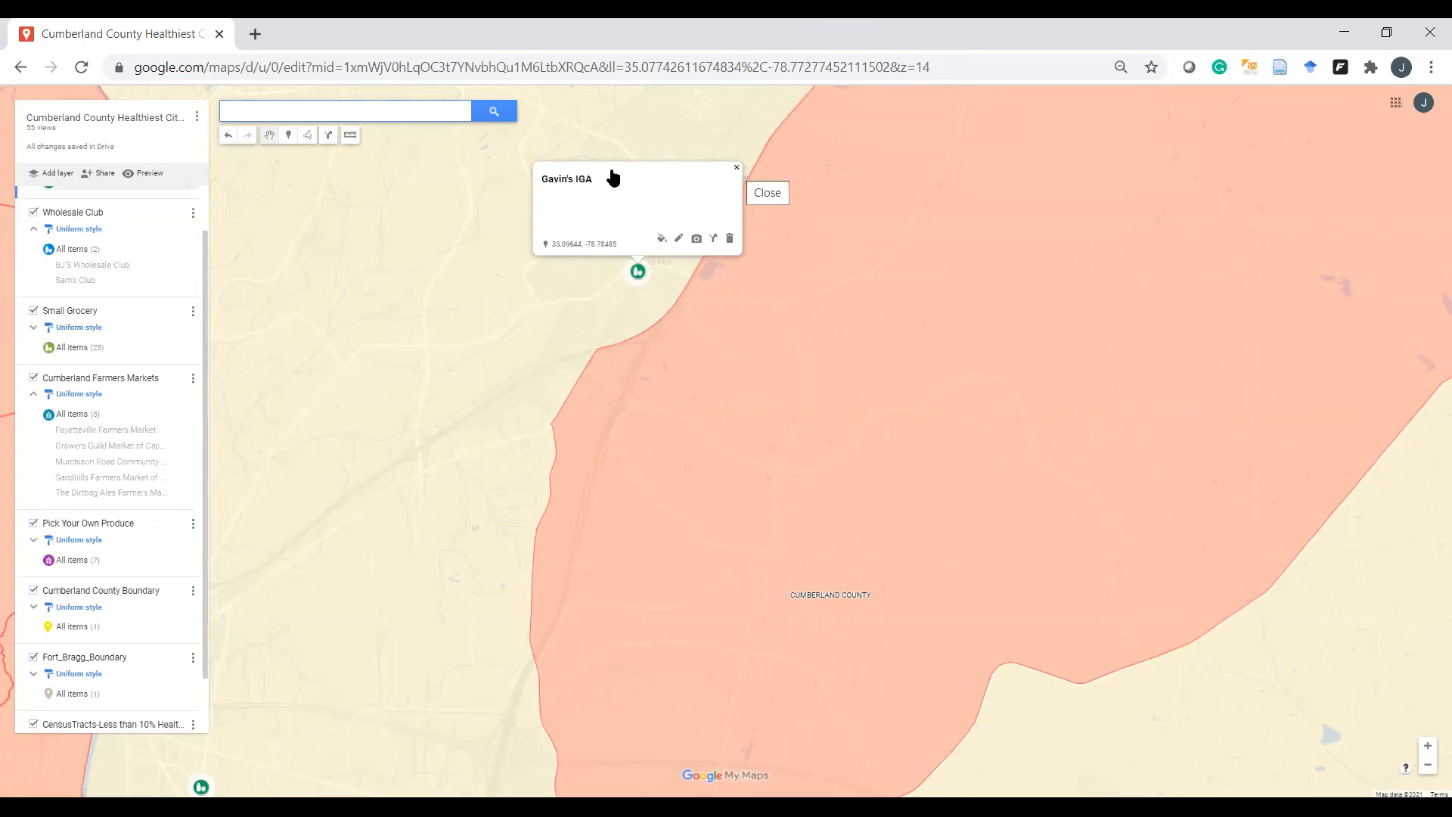
click(738, 172)
Step: Search 'GAvi' again, open Gavin's IGA from the results, and close its popup
click(413, 107)
text(GAvi)
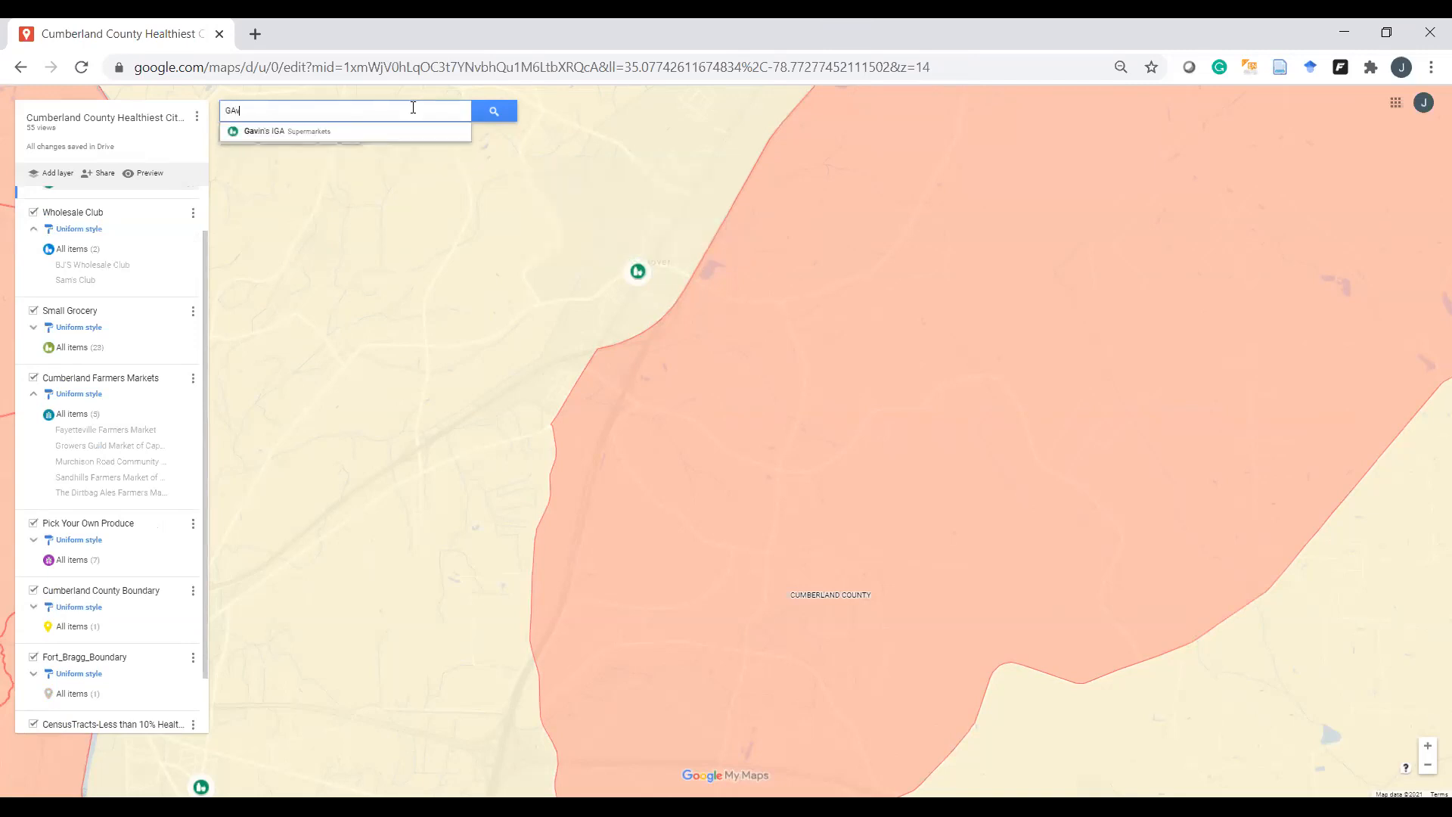
click(394, 133)
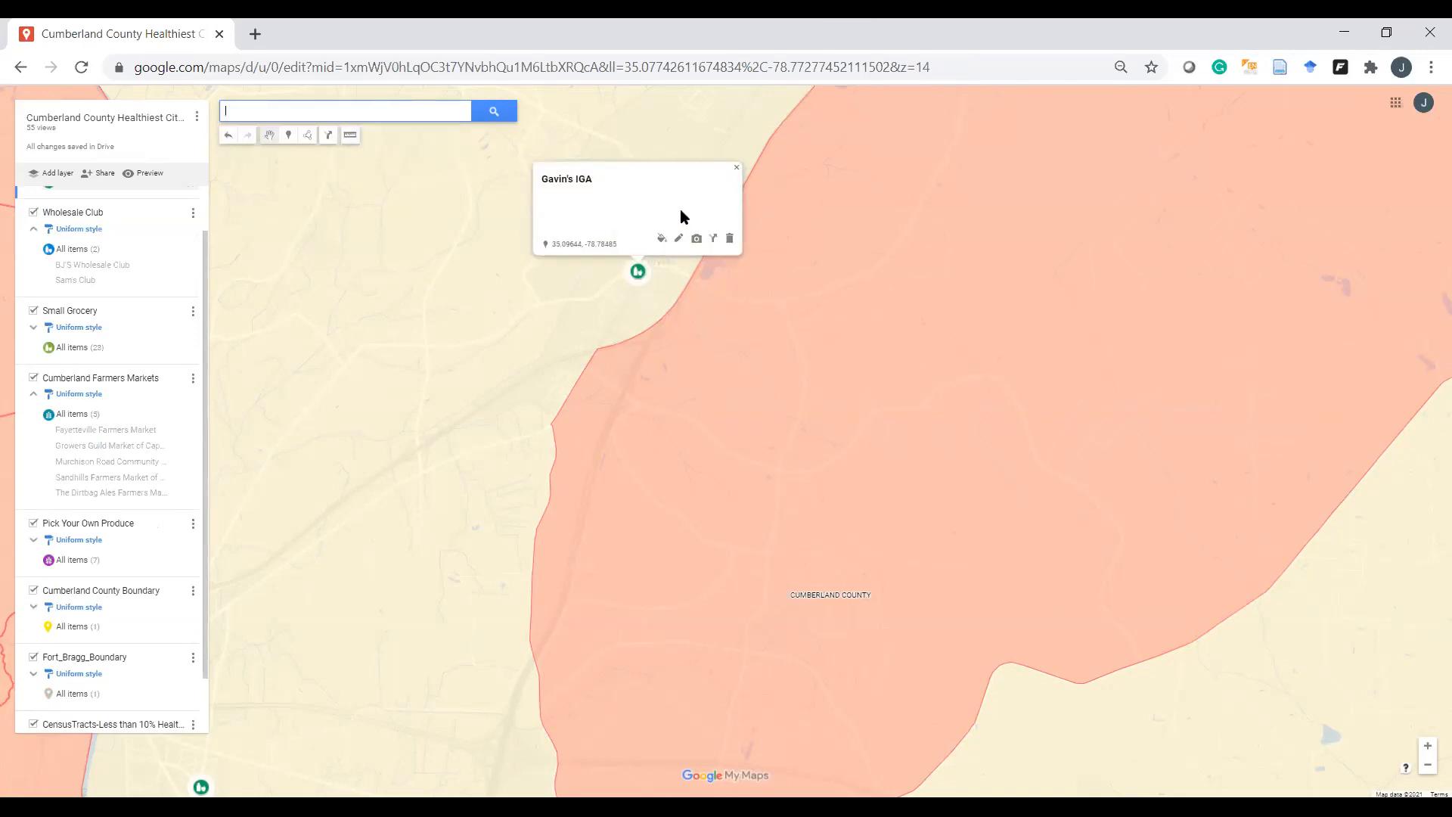
click(738, 170)
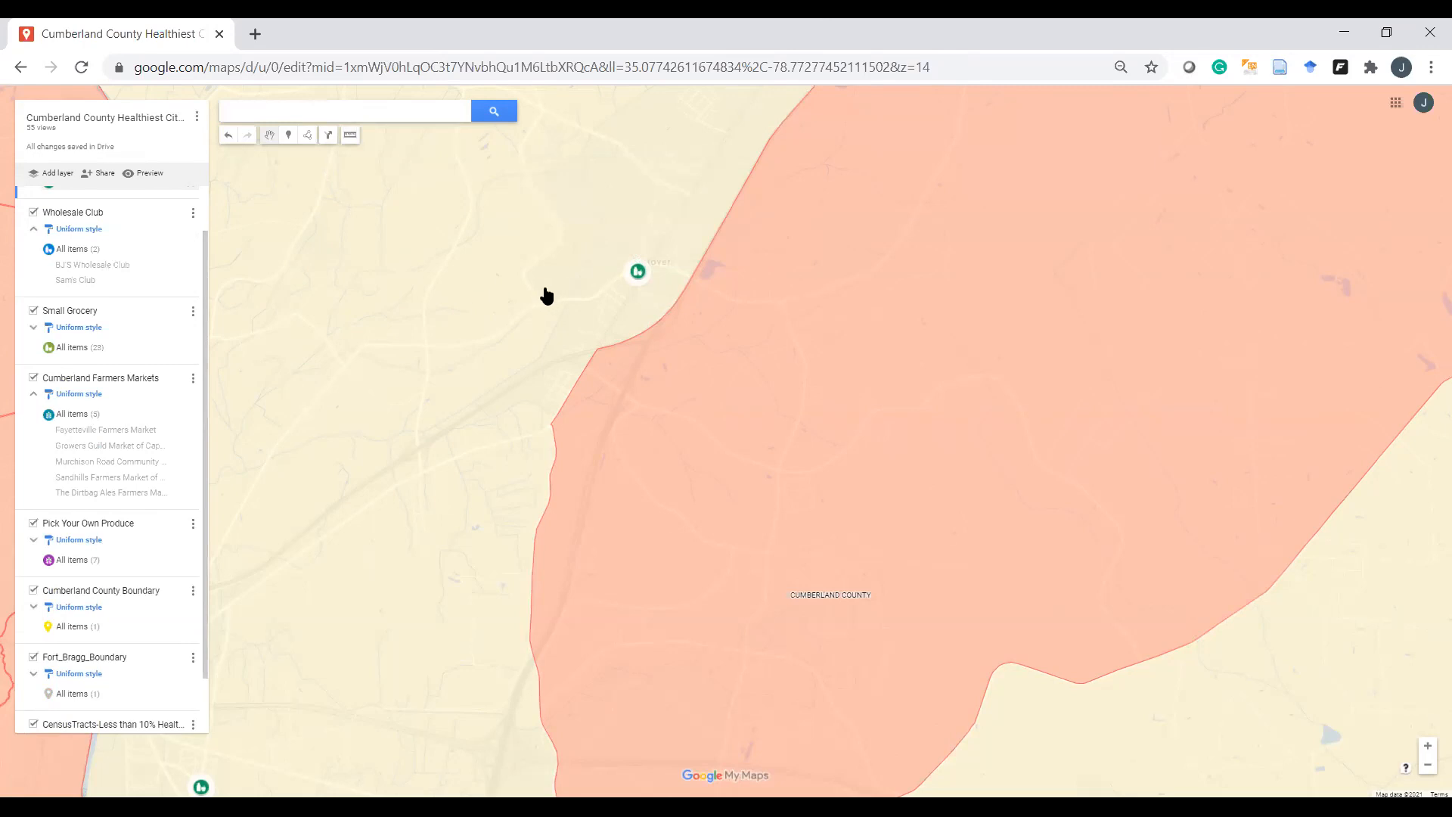
Step: Zoom in, then back out to show the full county boundary, red tracts and store markers
scroll(559, 313, up, 1)
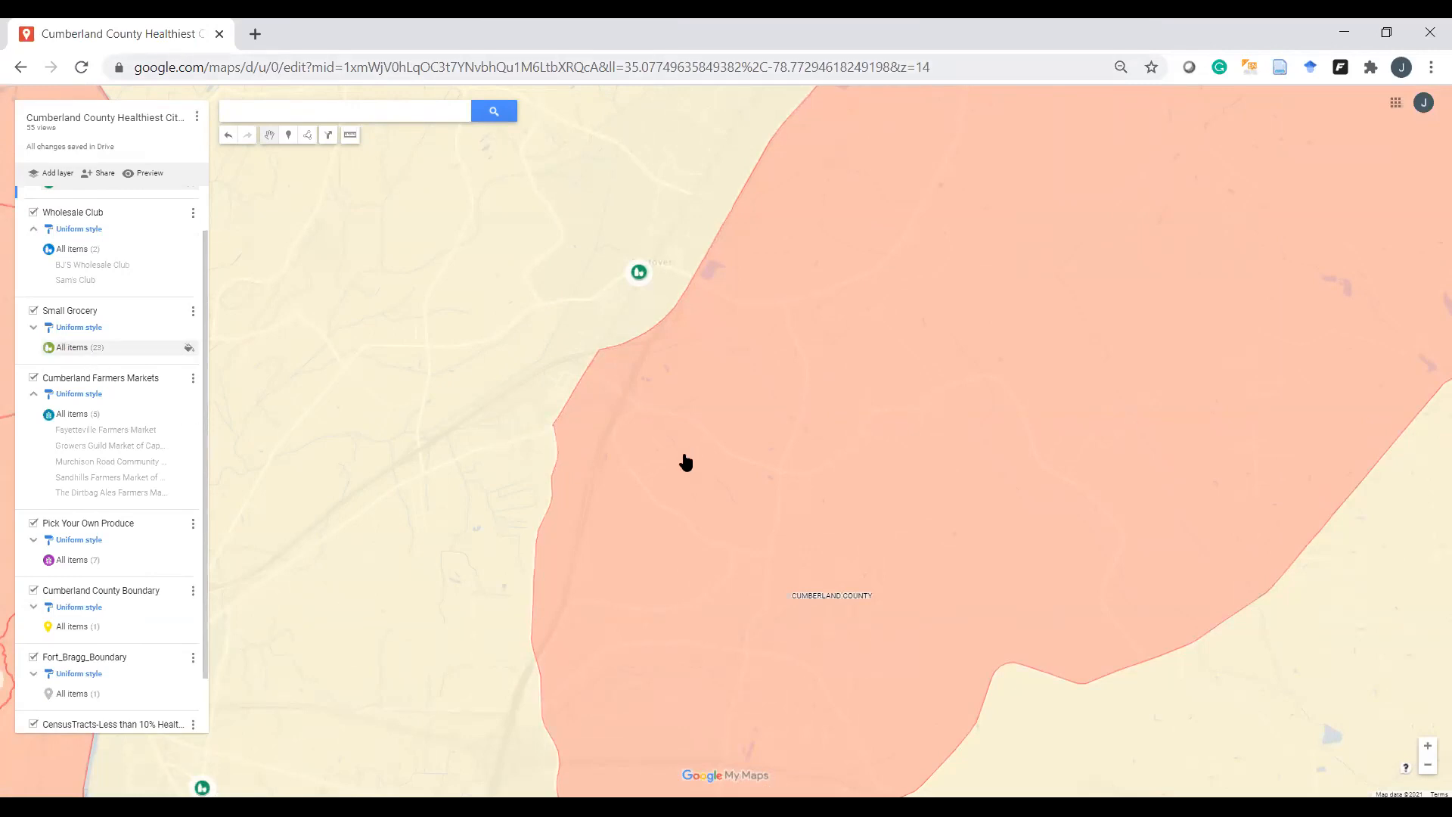
scroll(690, 460, up, 2)
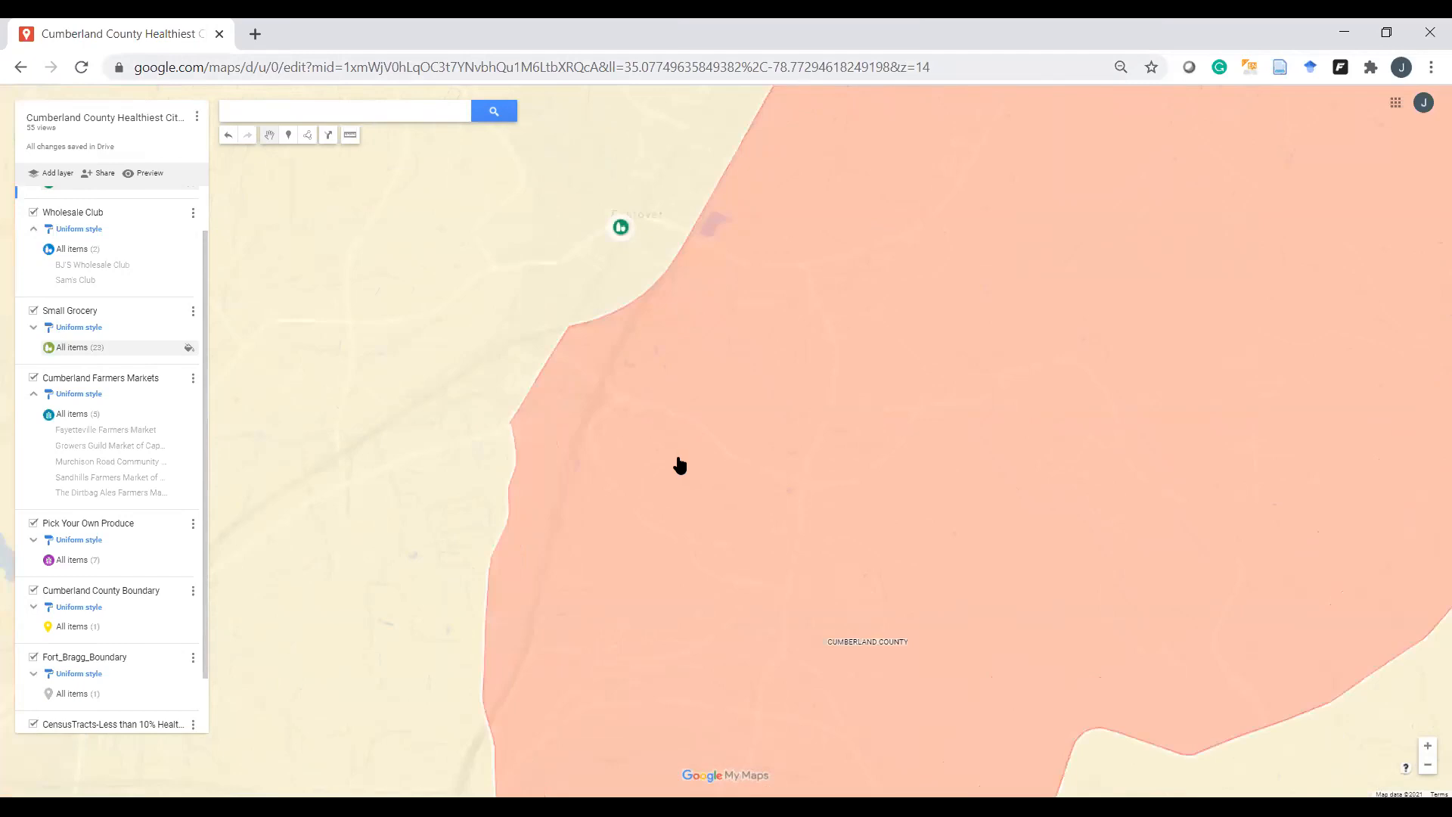
scroll(666, 475, down, 1)
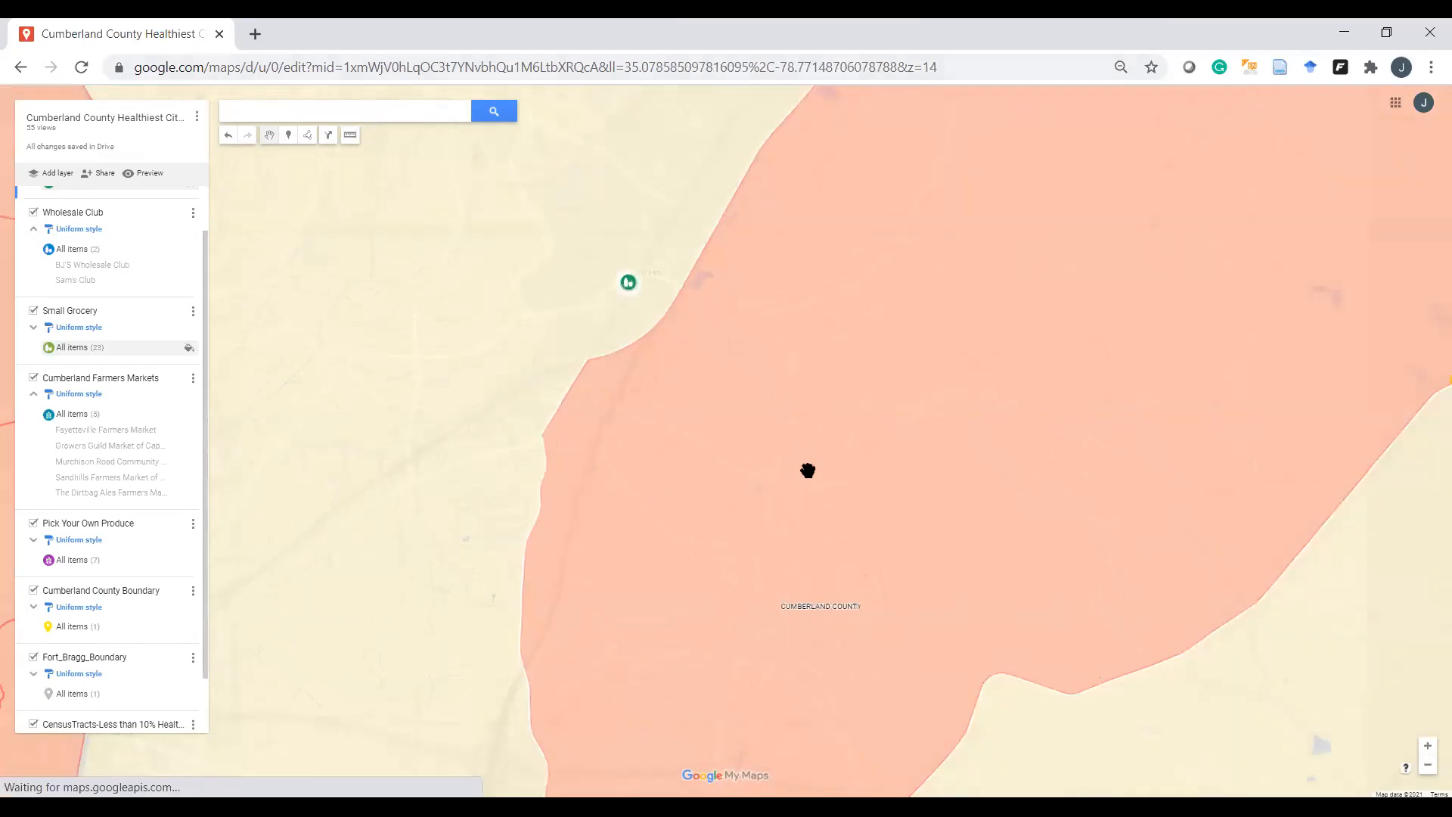
scroll(808, 463, down, 1)
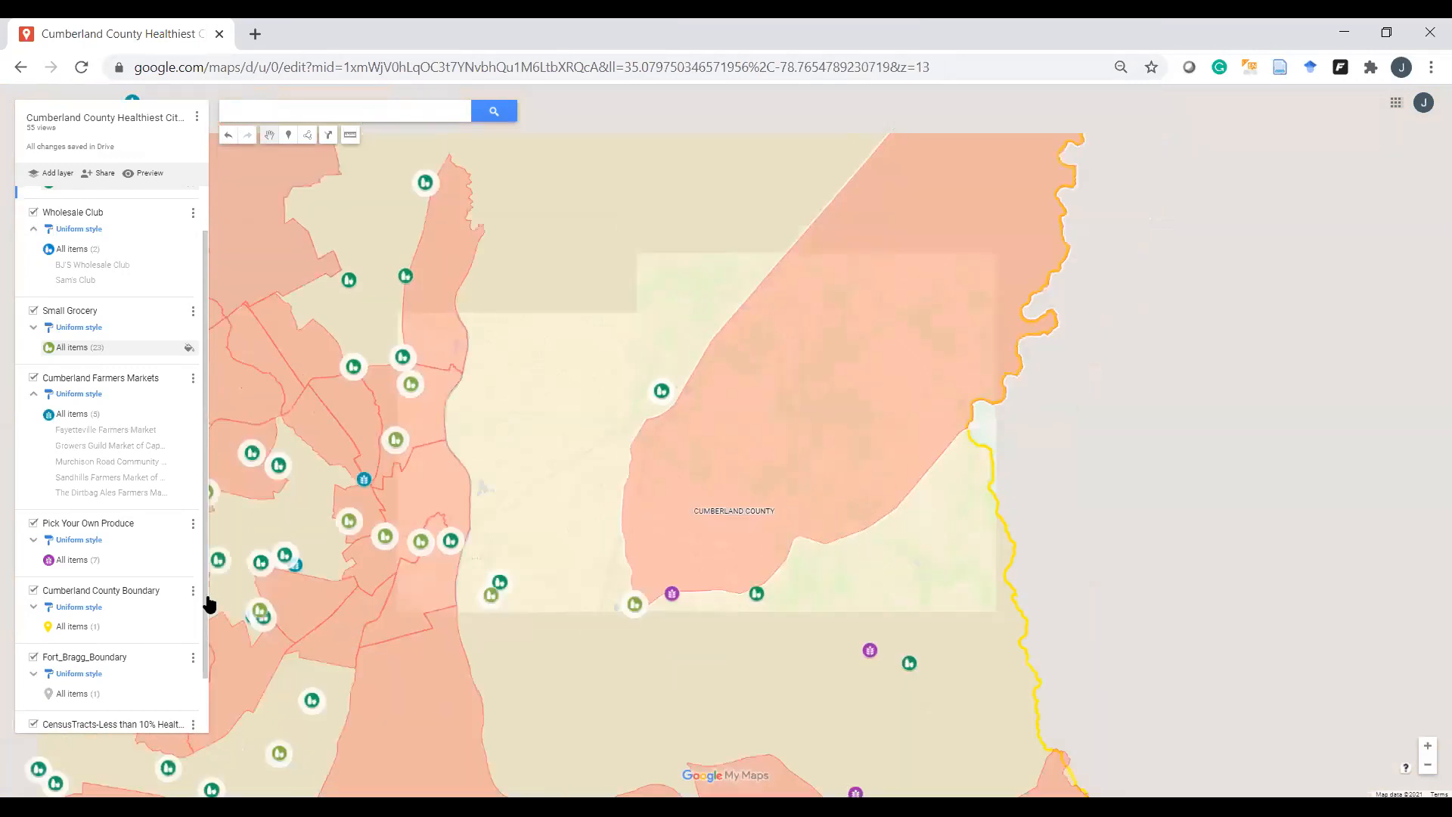
scroll(635, 499, down, 2)
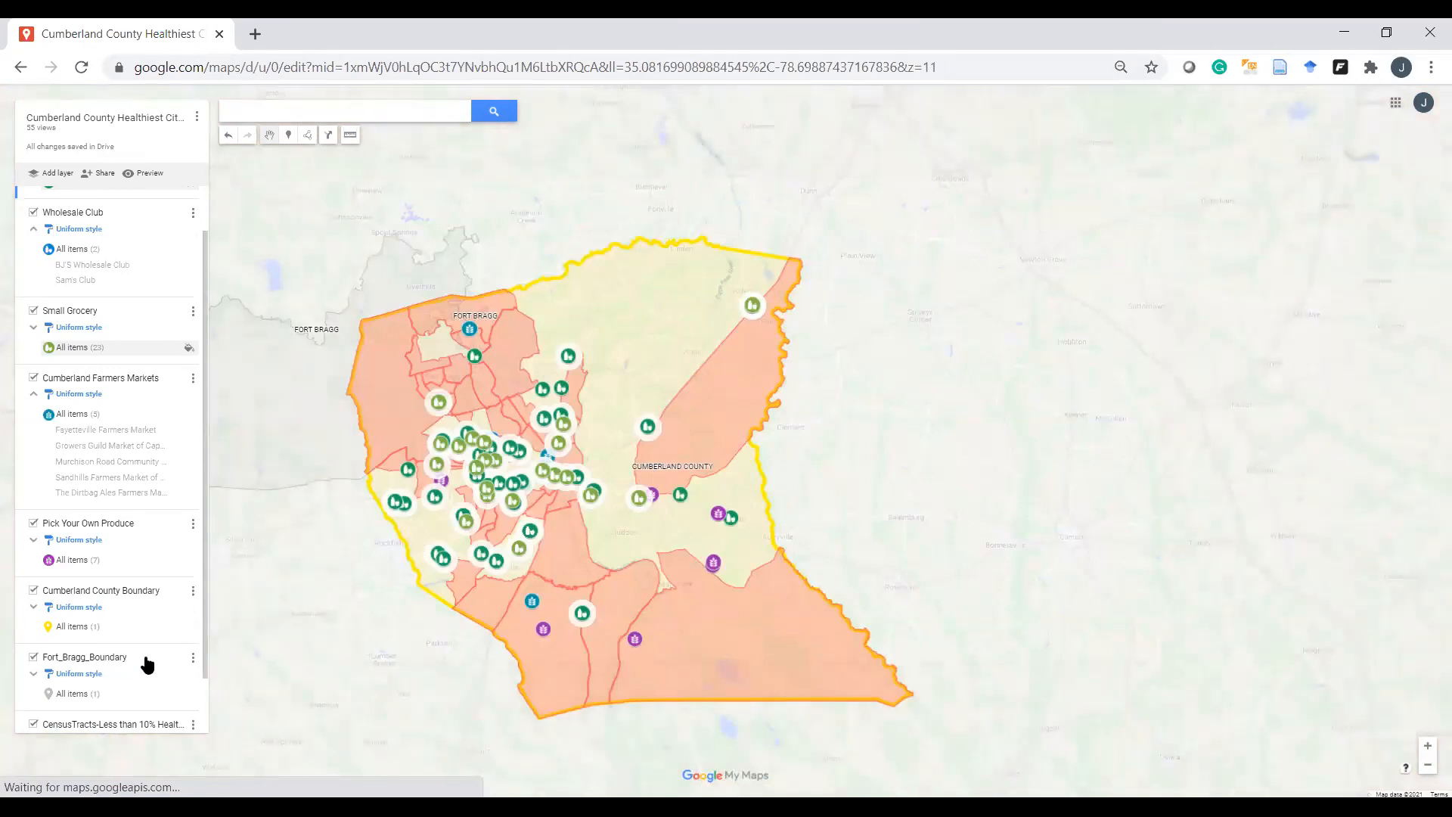
Step: Scroll the layer list past the Cumberland Farmers Markets layer toward CensusTracts
scroll(147, 664, down, 1)
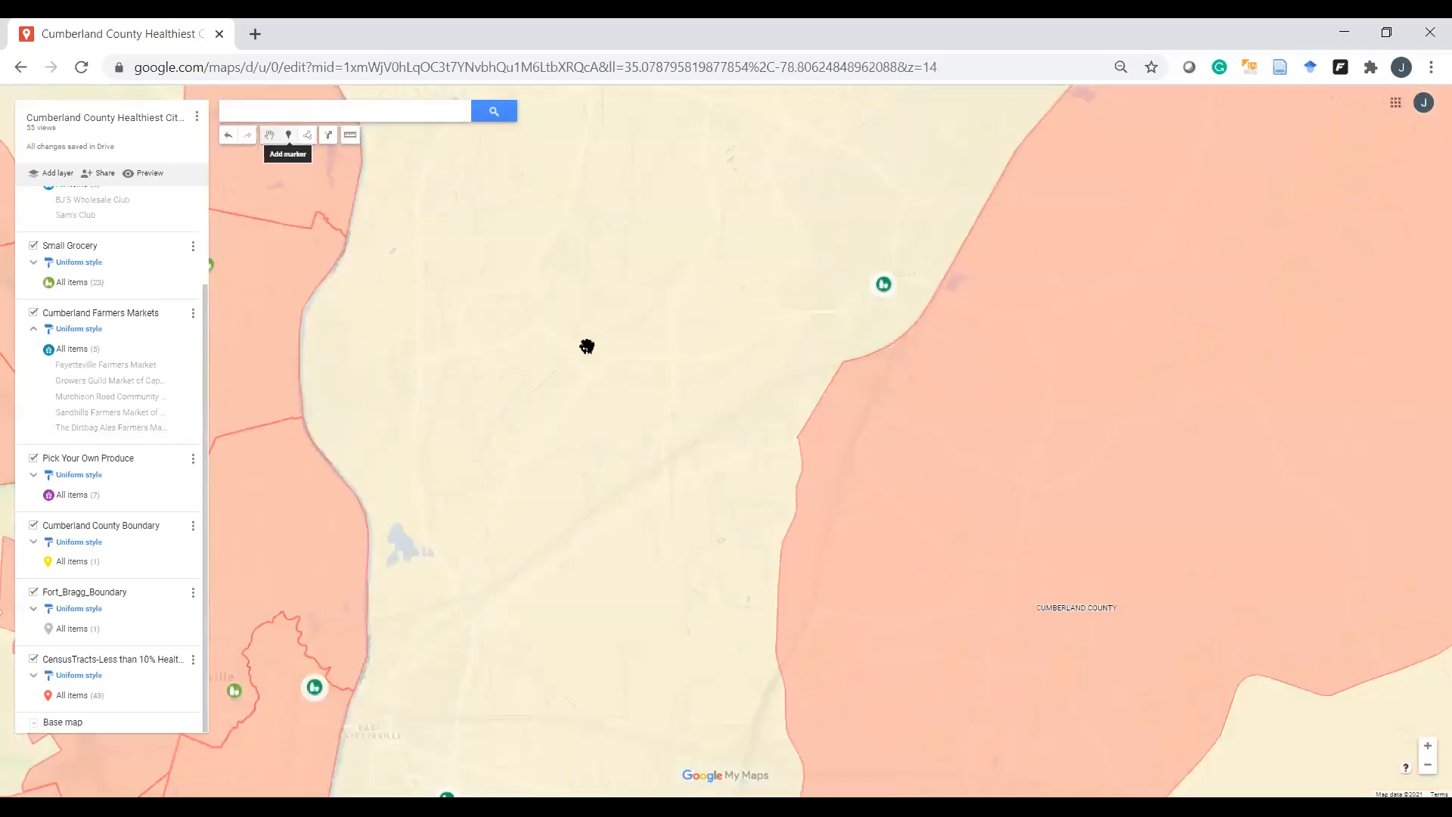
Step: Drop a test point beside the red tract, title it 'Grocery Store', save, then delete it
click(581, 282)
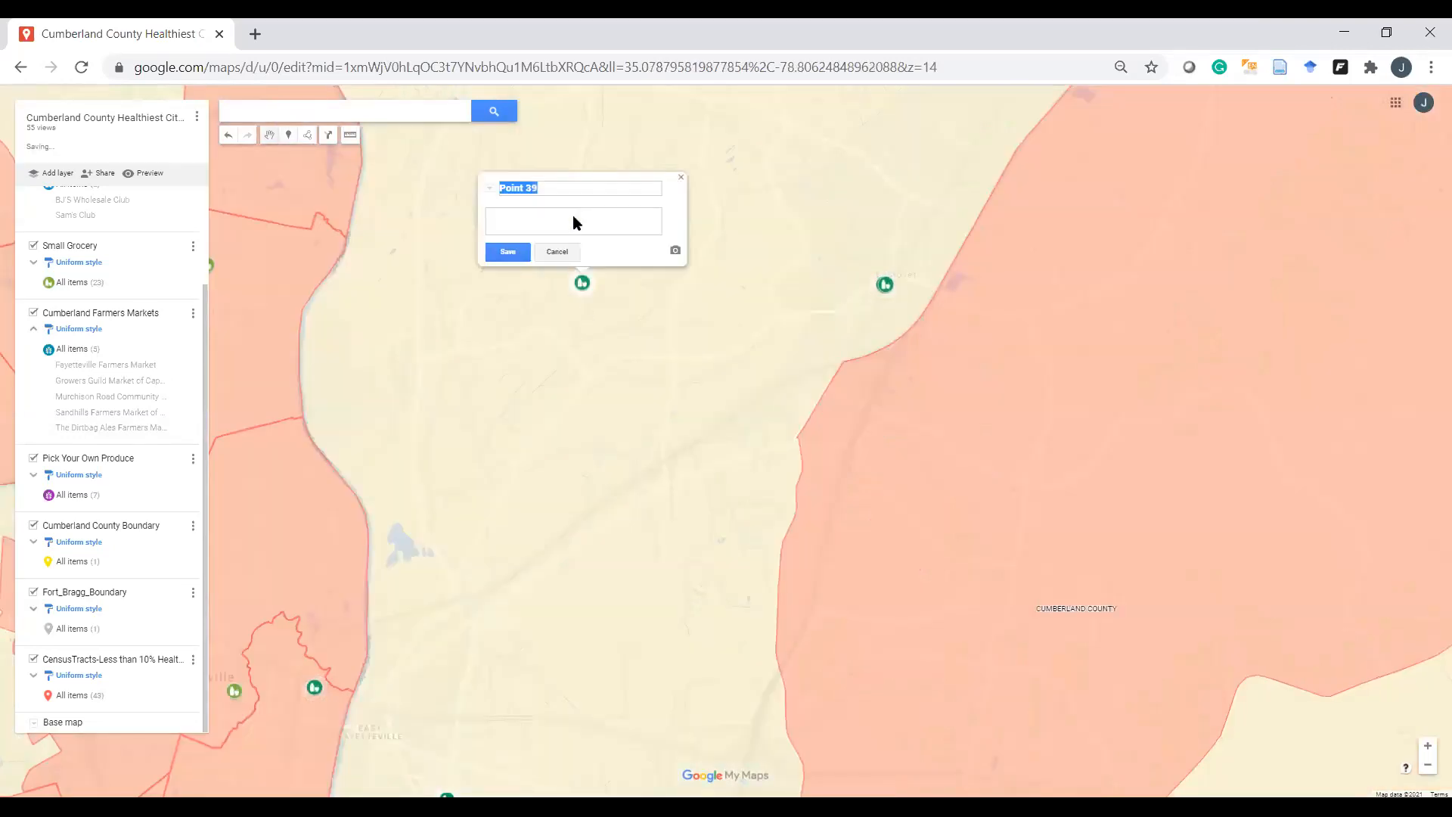
key(BackSpace)
text(Wa)
key(BackSpace)
key(BackSpace)
text(Gocery Store)
key(Left)
key(Left)
key(Left)
key(Left)
key(Left)
key(Left)
key(Left)
key(Left)
key(Left)
key(Left)
key(Left)
text(e)
key(BackSpace)
text(r)
click(589, 288)
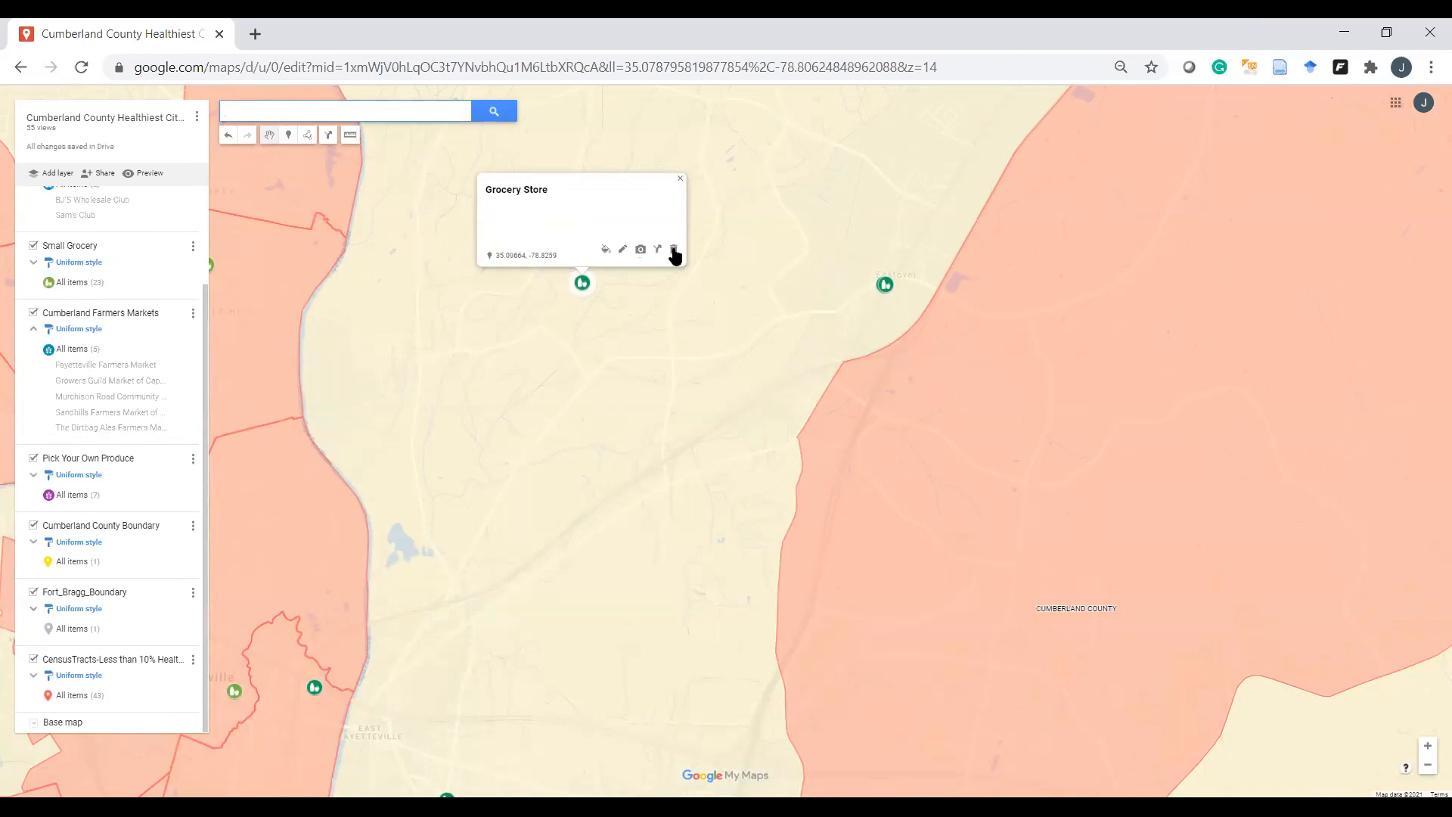
click(674, 251)
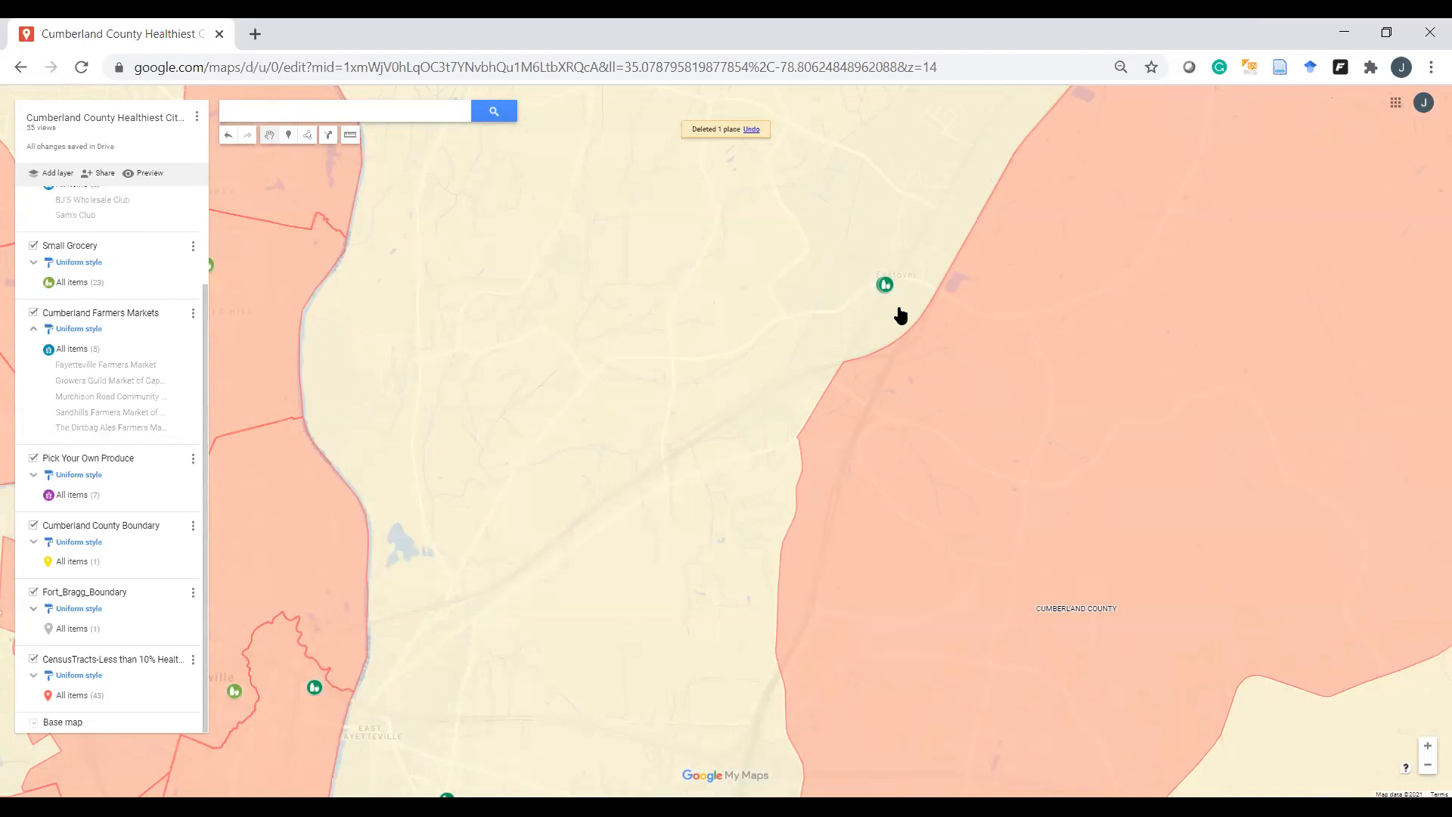
Step: Zoom out and recentre on the whole county, then return to the 'Areas to focus on' slide
scroll(897, 315, up, 2)
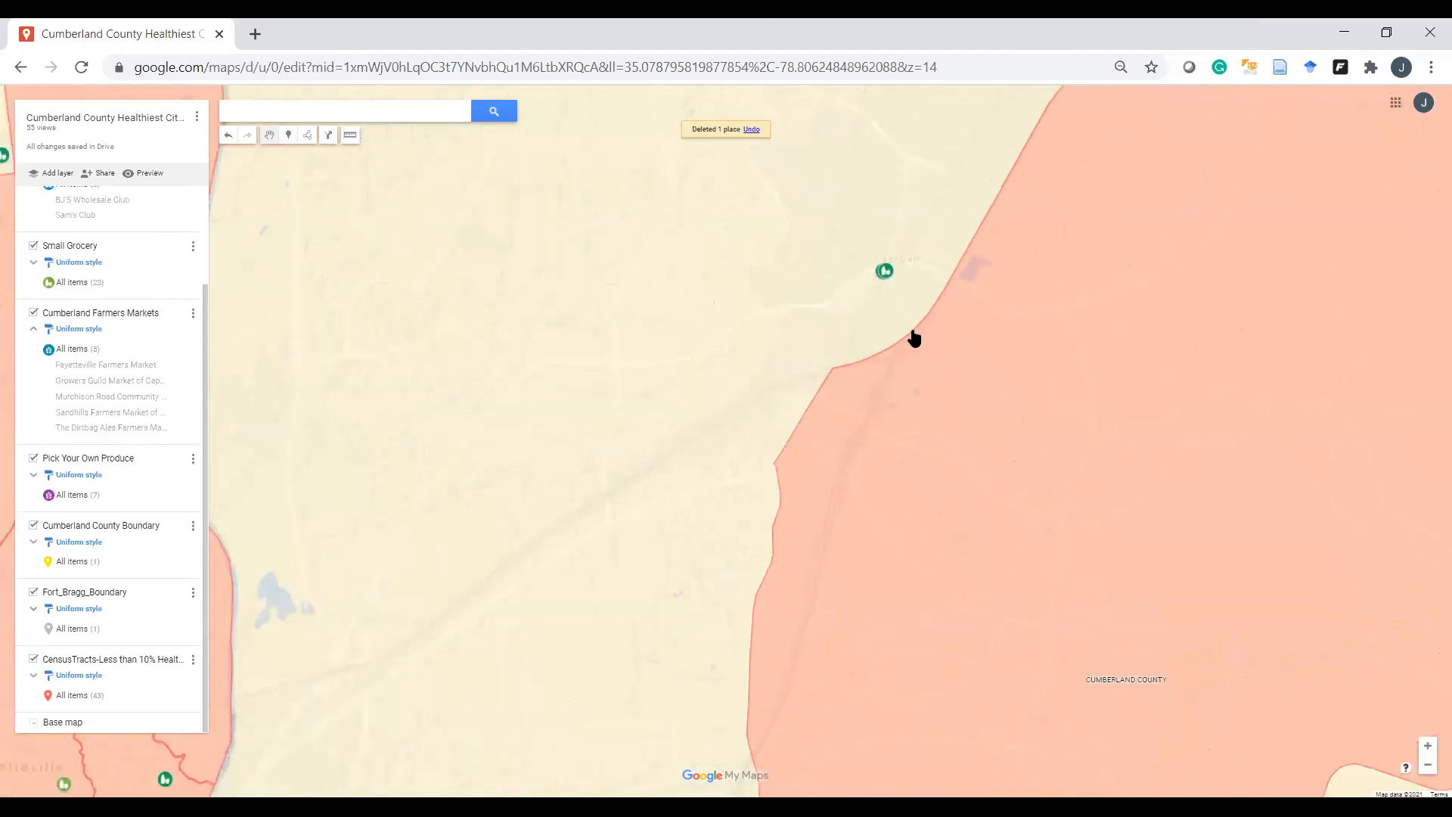
scroll(938, 363, up, 1)
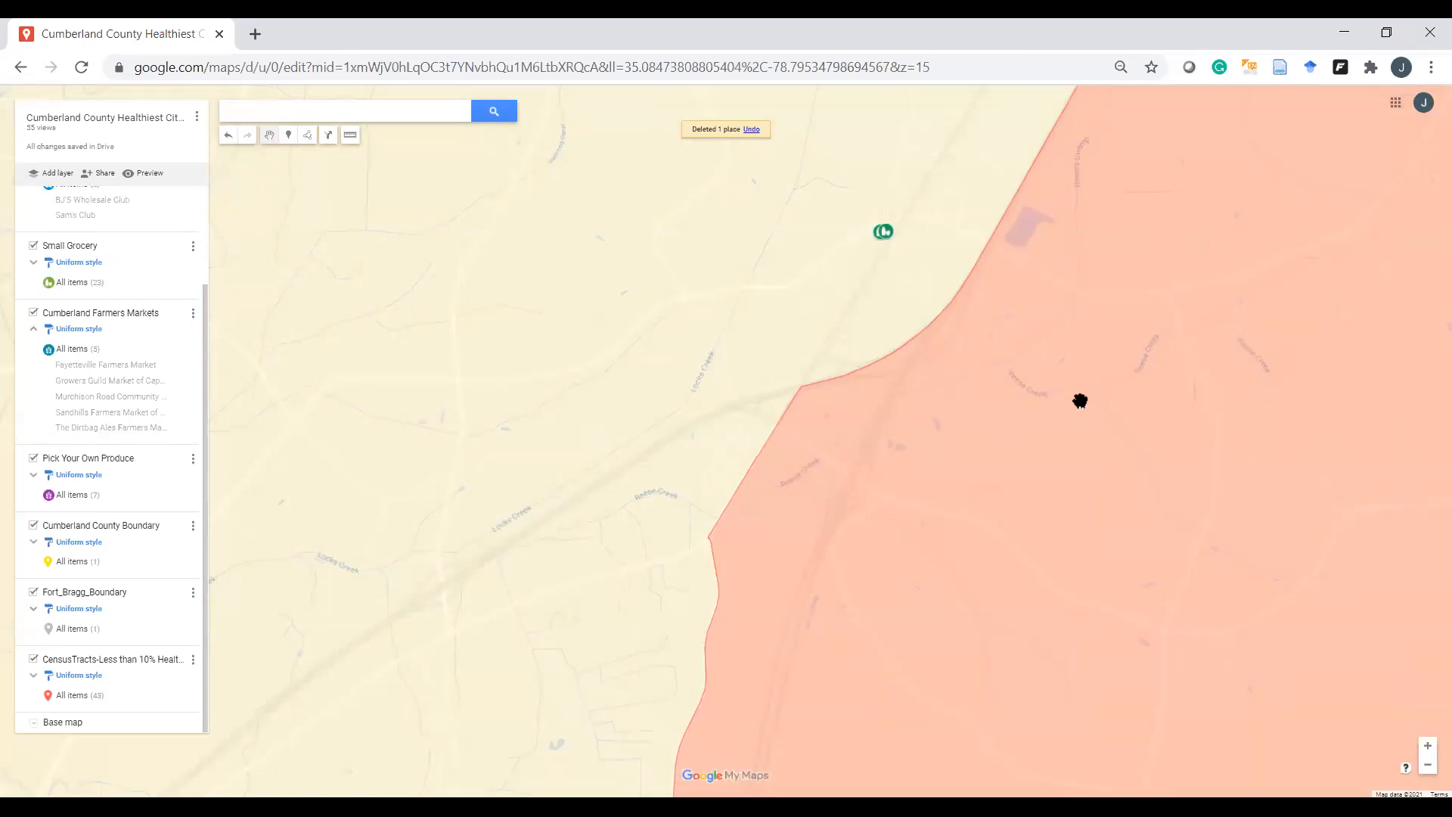
scroll(1063, 437, down, 3)
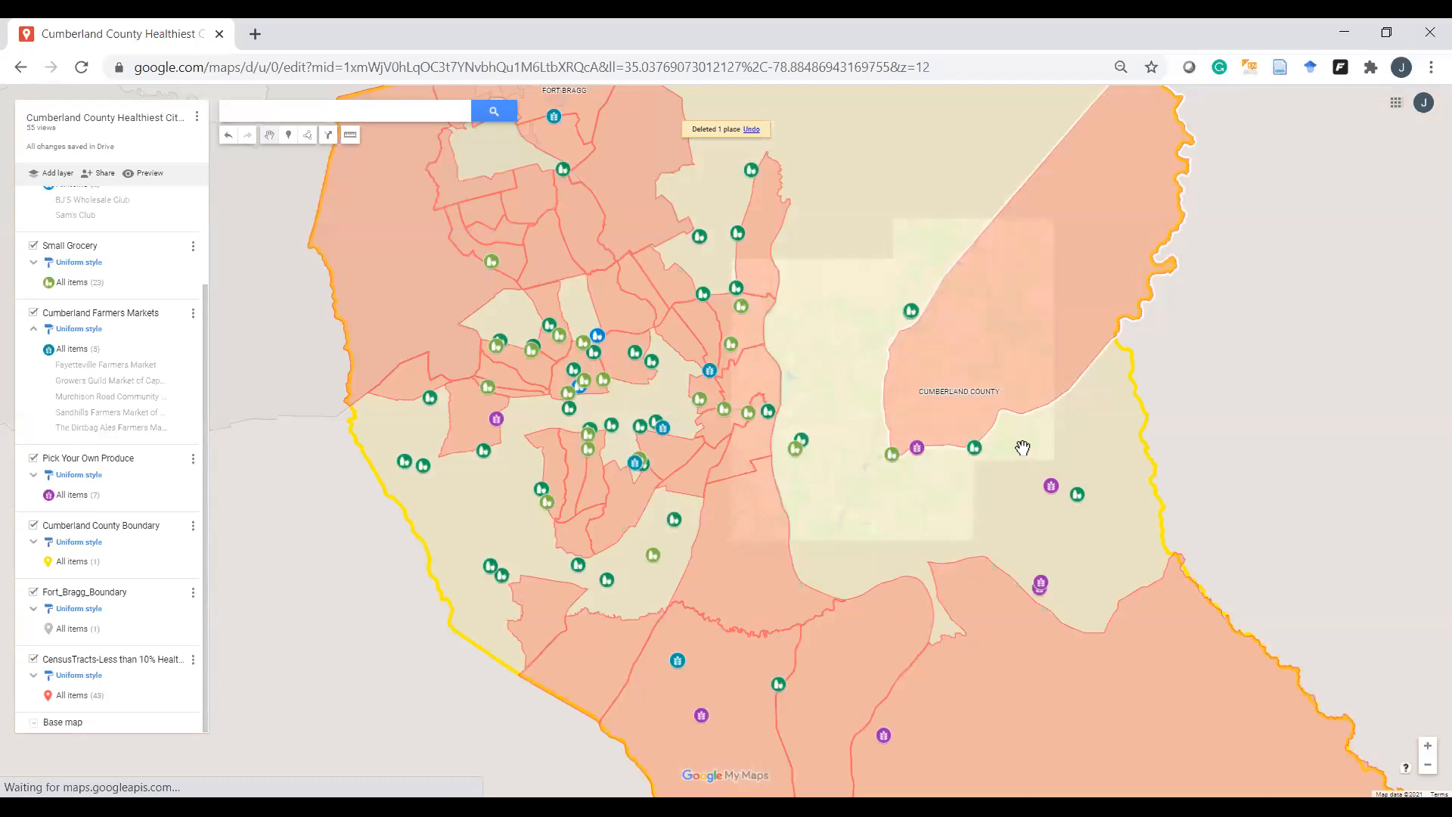
scroll(1037, 459, down, 1)
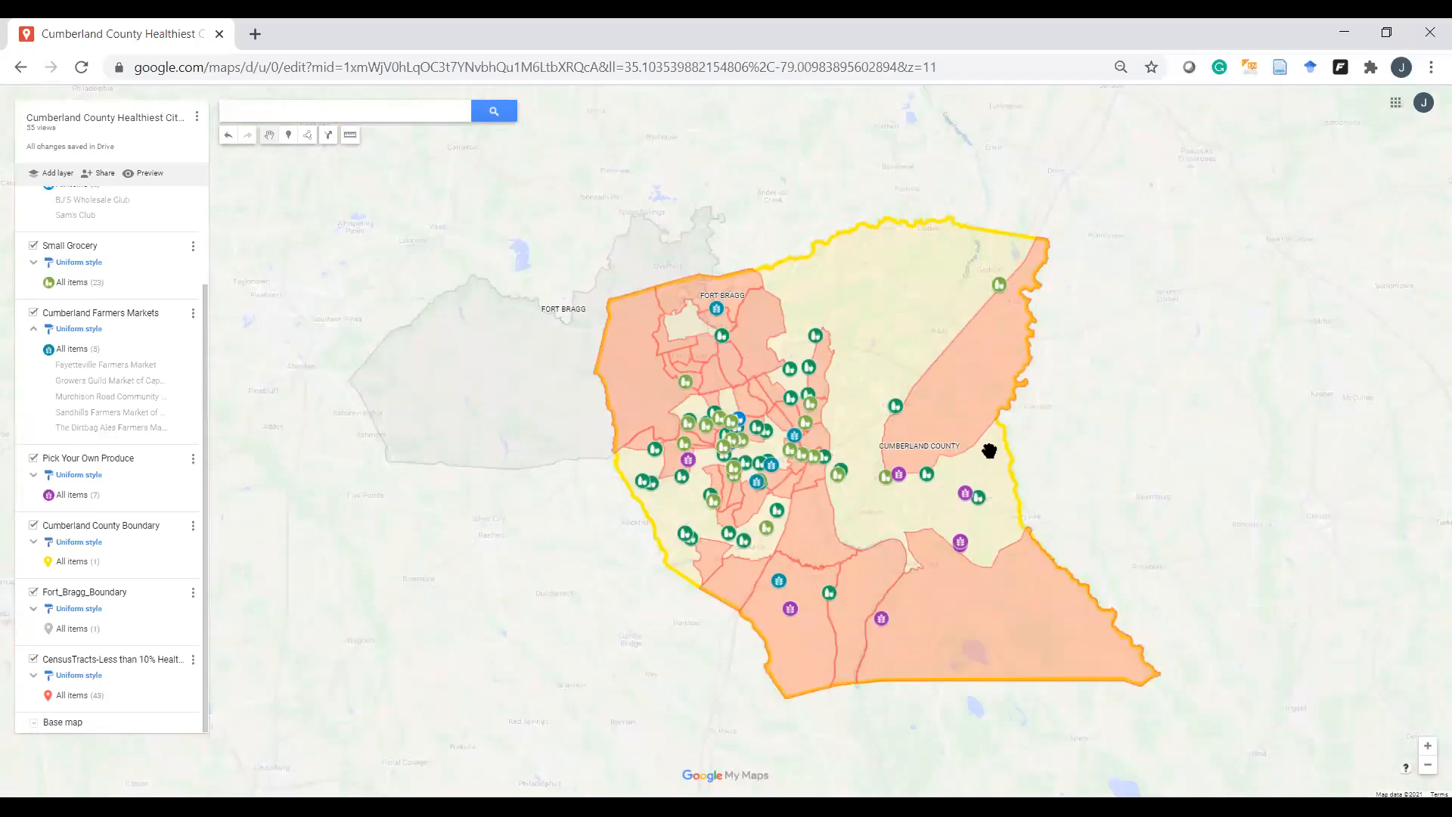
drag(989, 450, 963, 410)
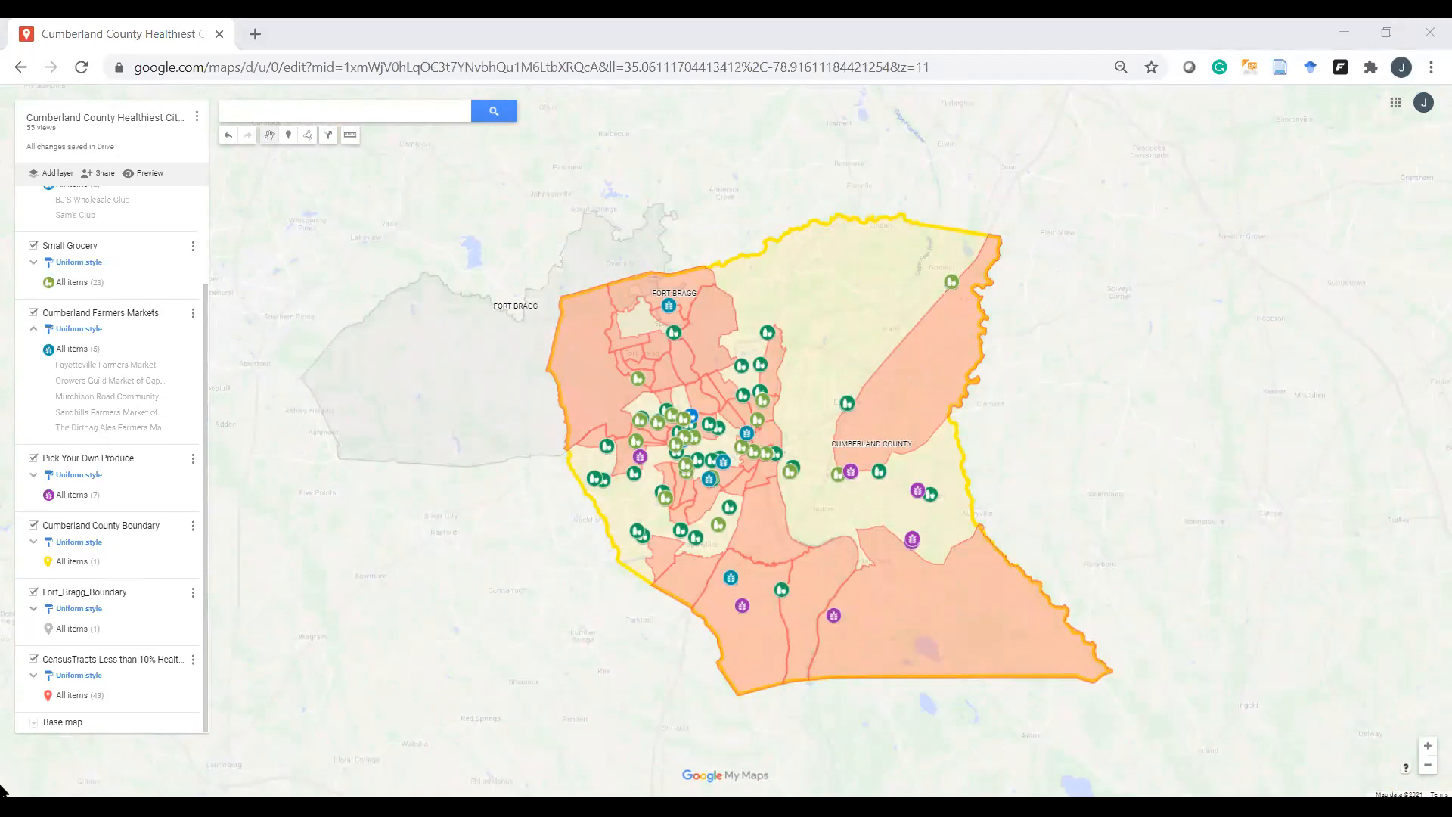
key(alt+Tab)
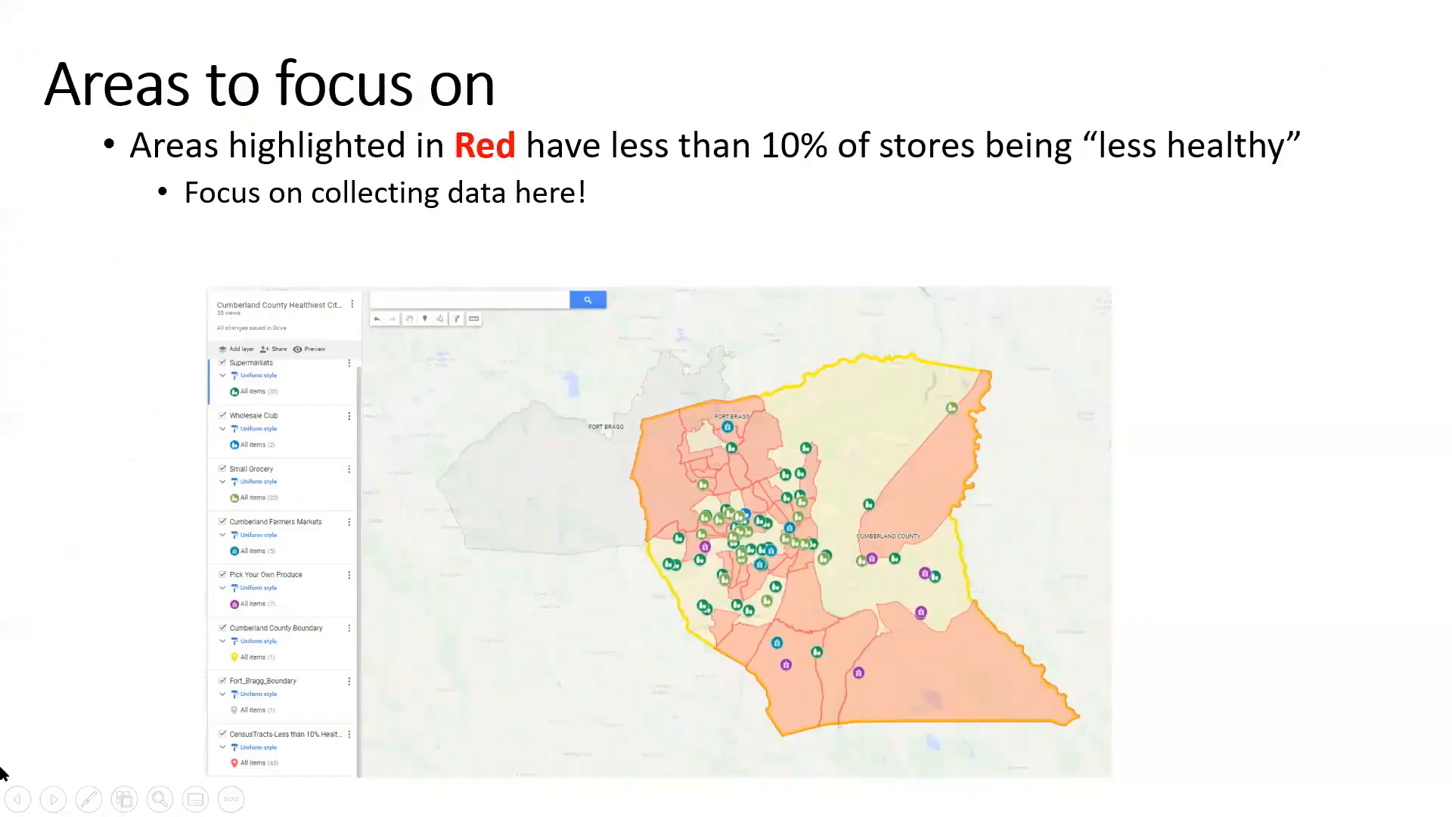